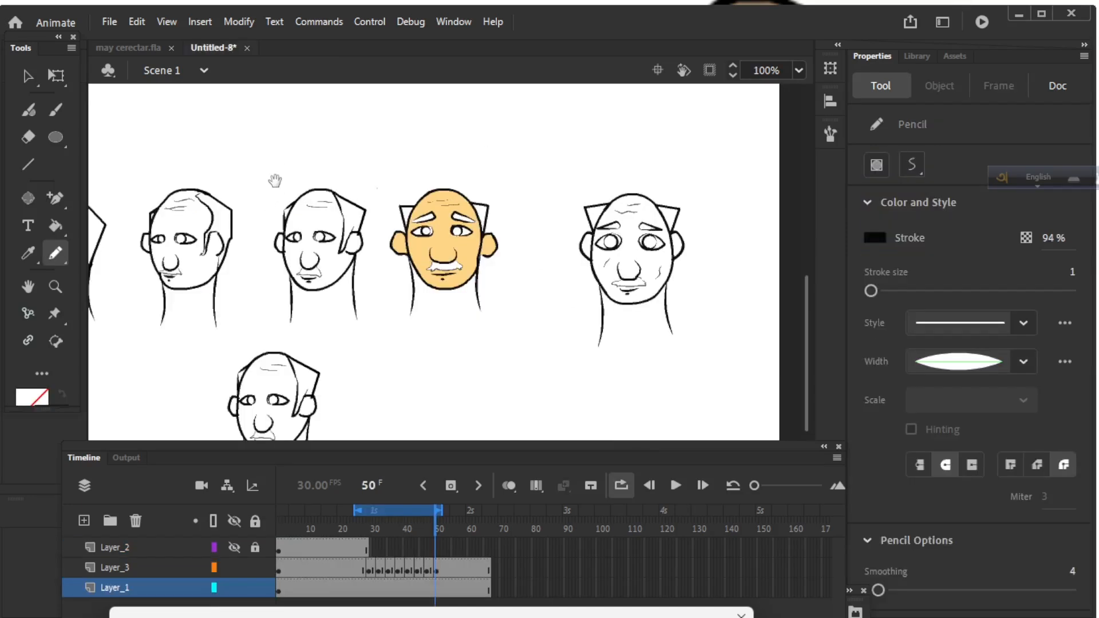
Switch to may cerectar.fla and play its head-turn animation through to frame 106.
drag(276, 180, 382, 213)
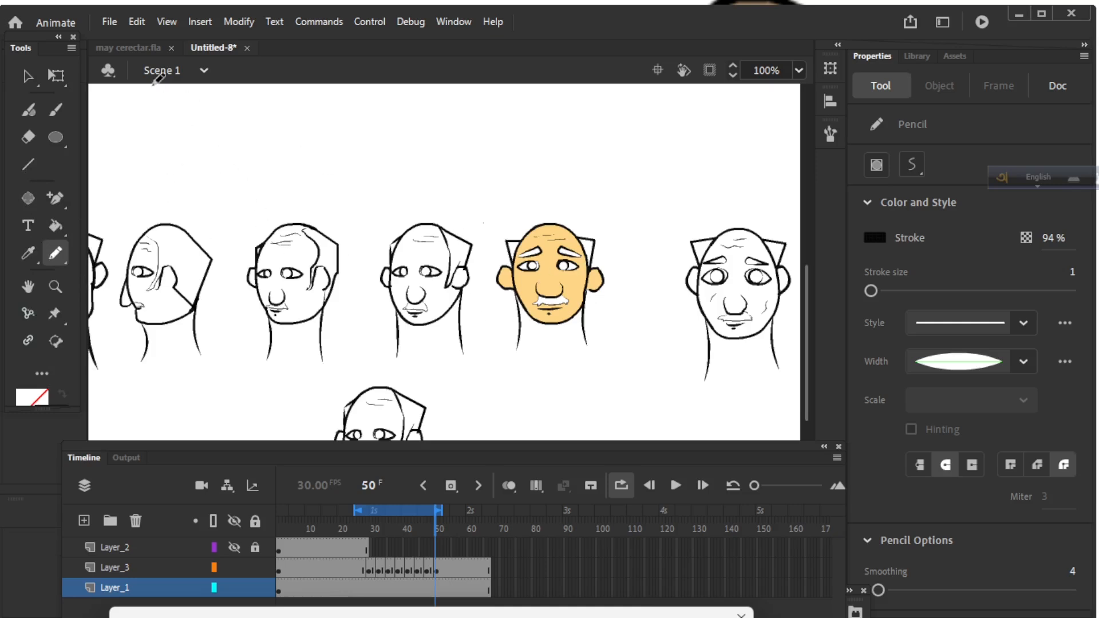
click(125, 47)
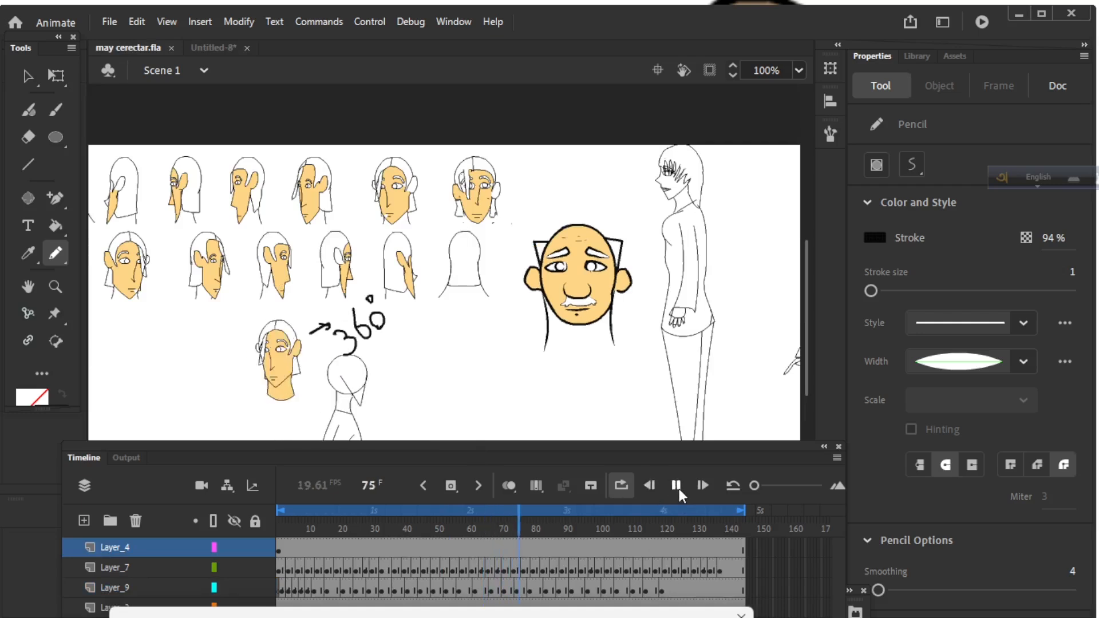
click(677, 488)
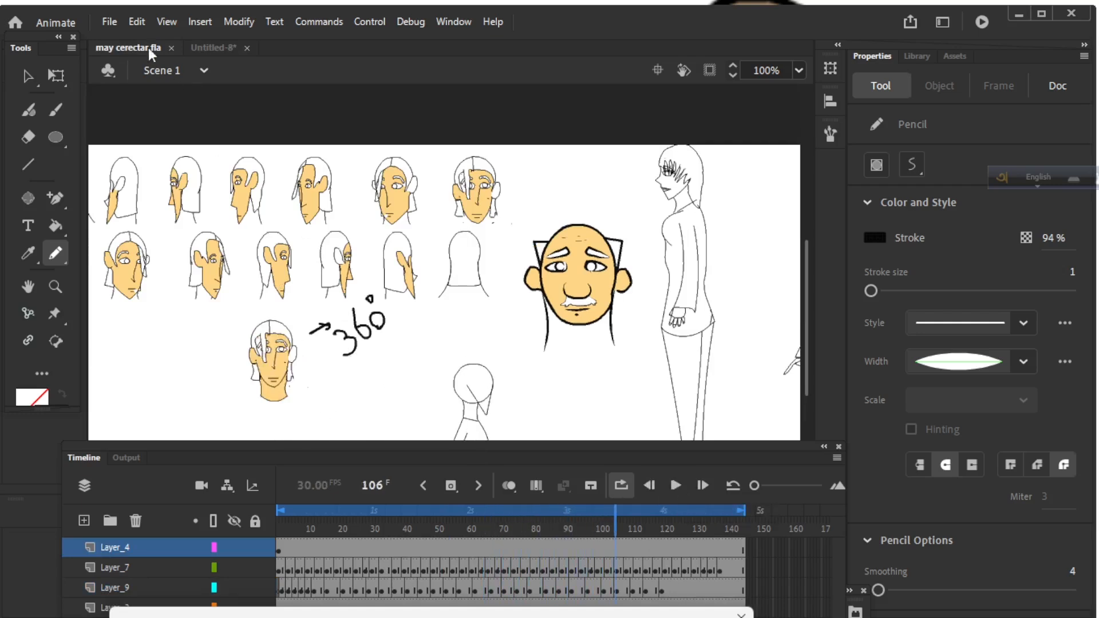
click(109, 22)
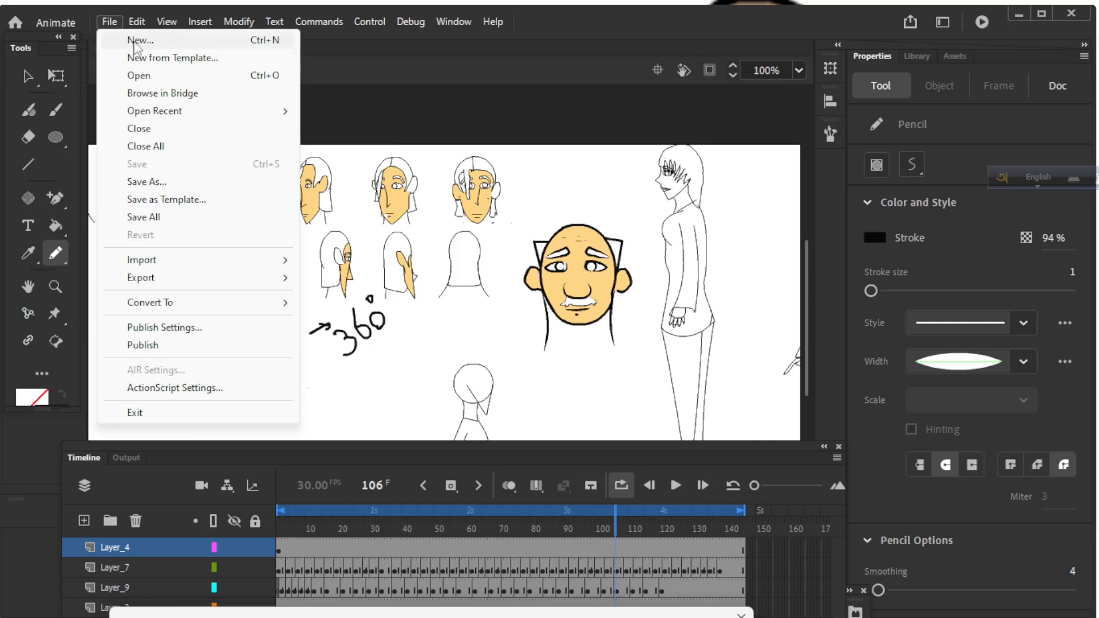
Create a new 1280×720 HD document and select the Pen Tool from the flyout.
click(135, 42)
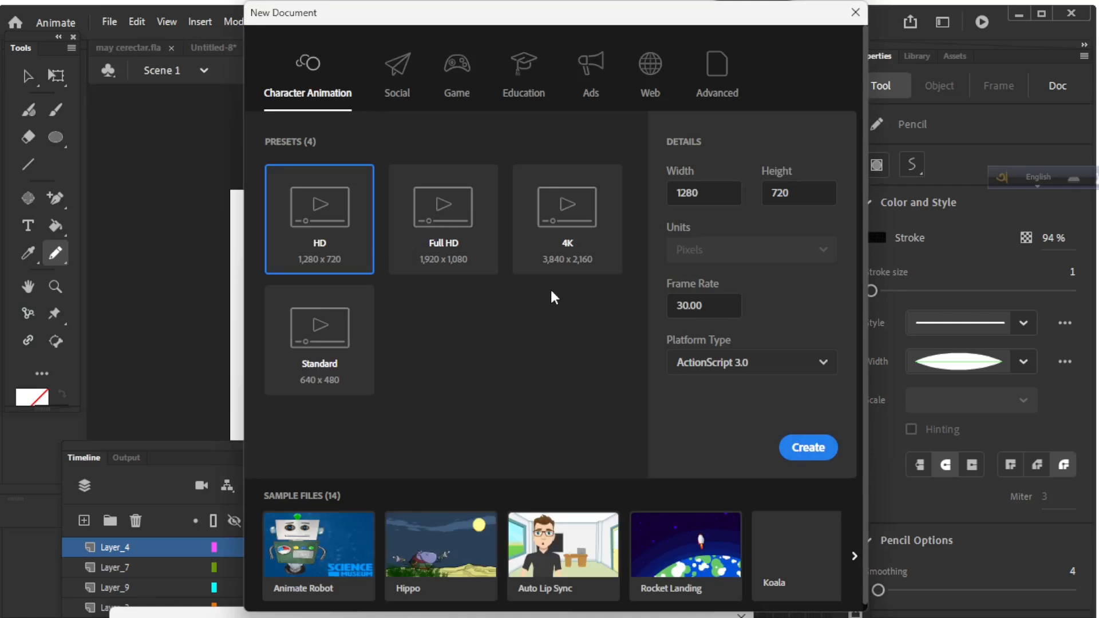
click(784, 448)
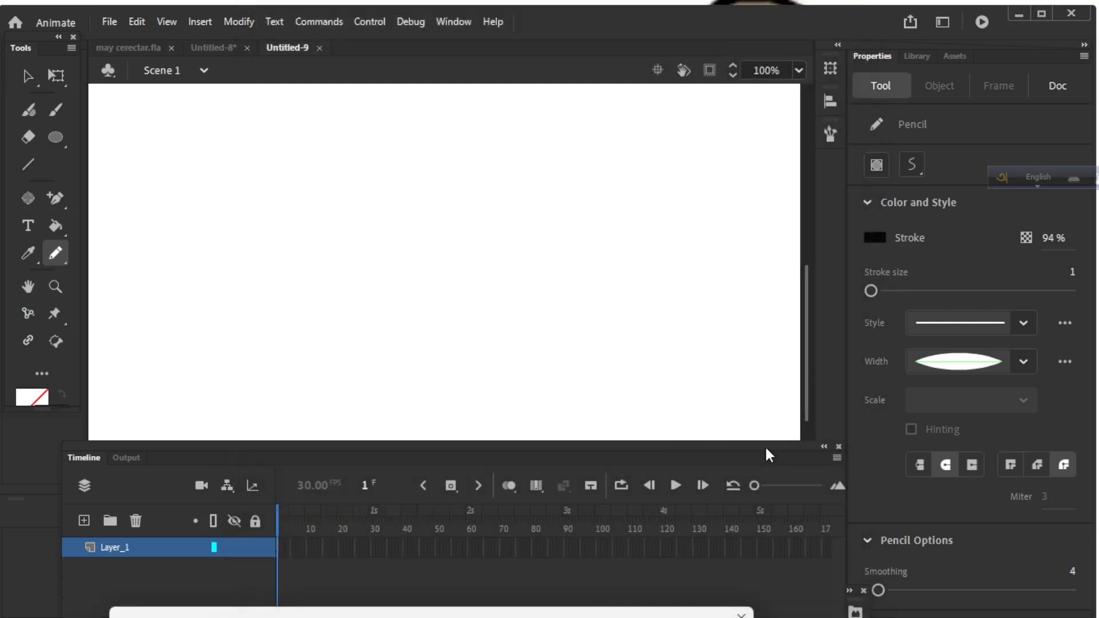
click(27, 165)
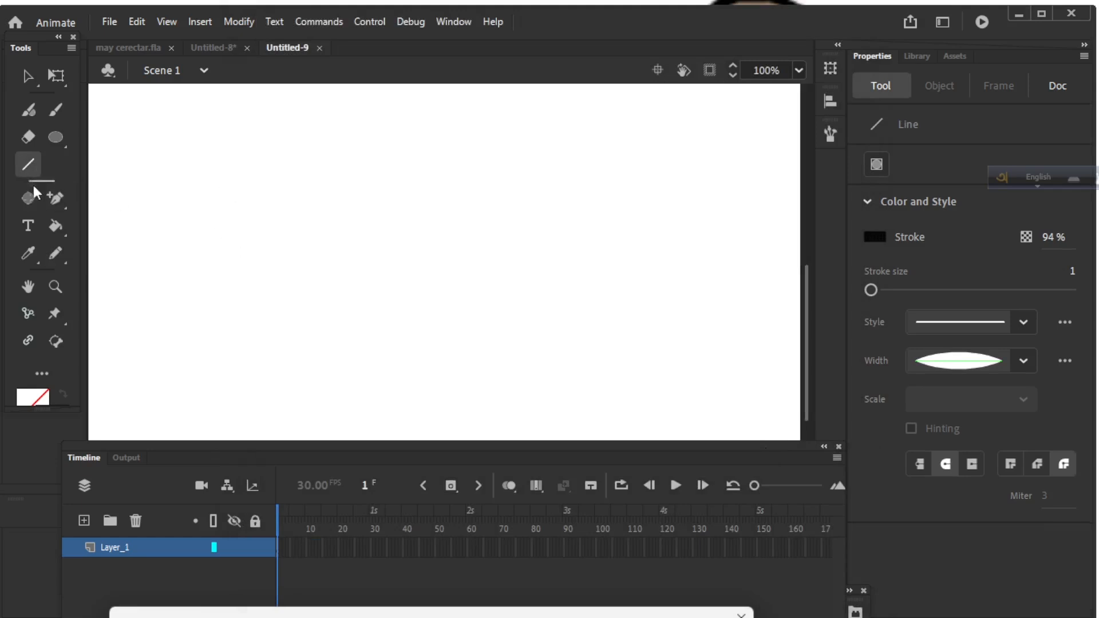
click(20, 198)
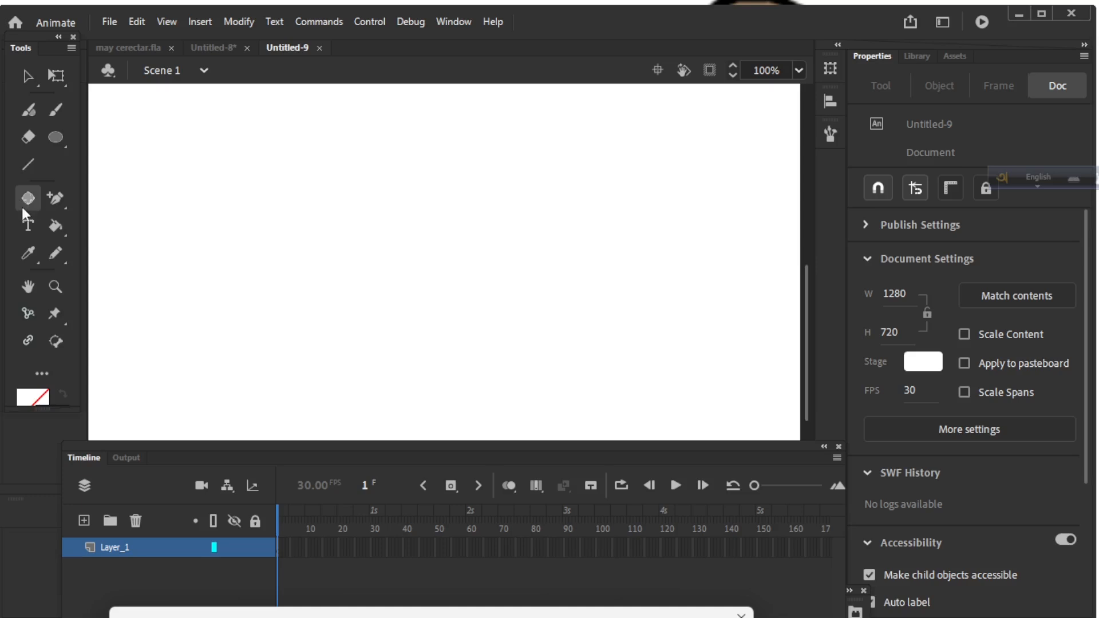
click(56, 200)
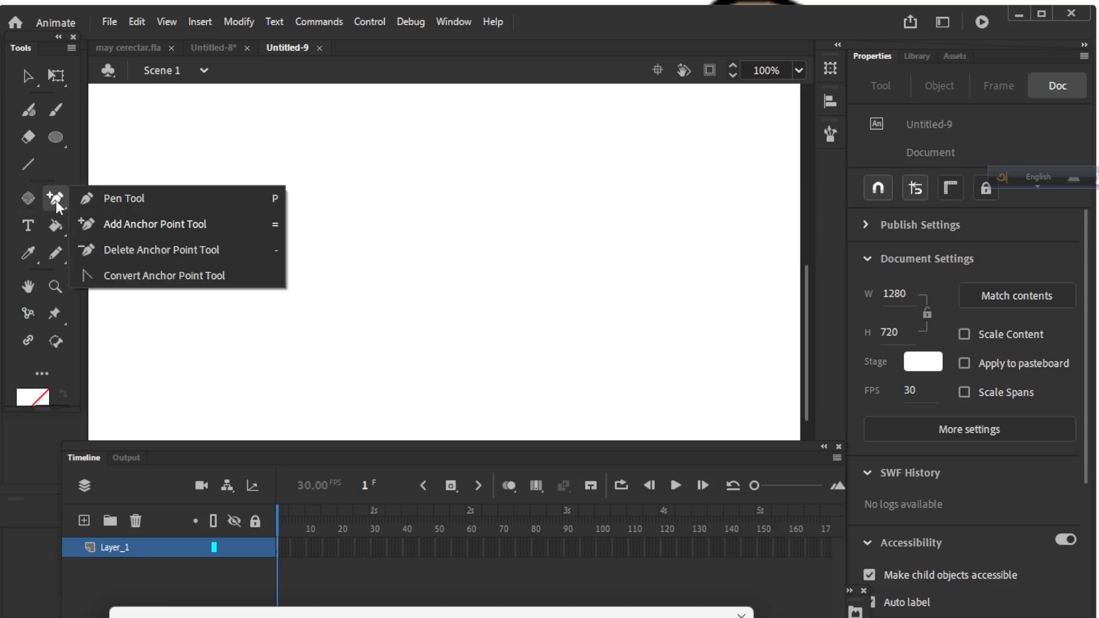
click(104, 202)
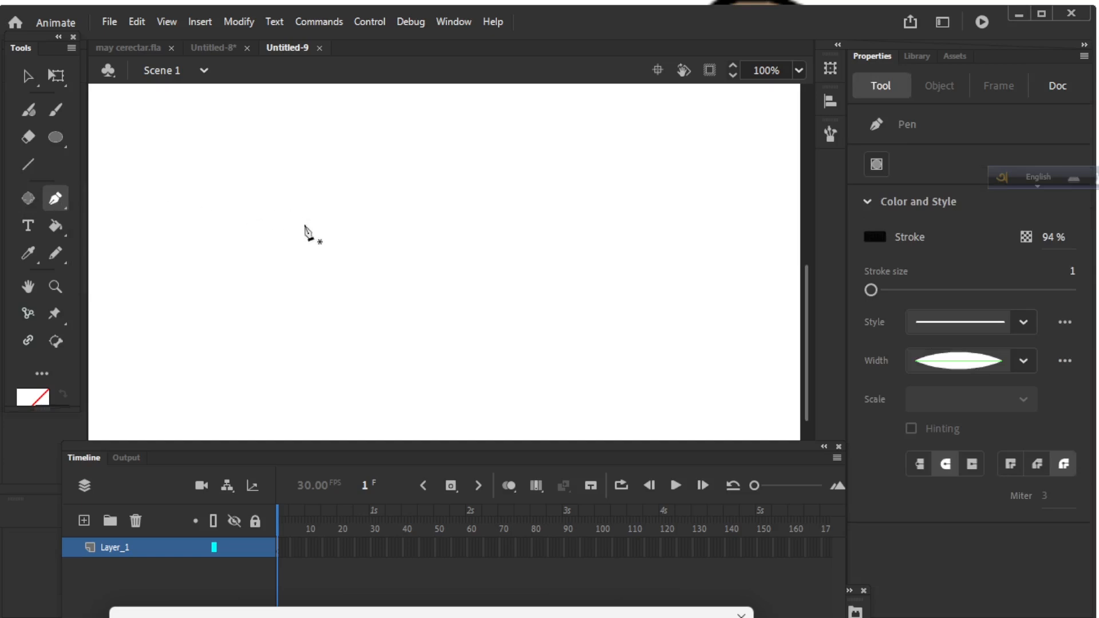
Place nine pen anchors curving around the stage like the start of a head outline.
click(337, 243)
click(437, 218)
click(463, 229)
click(485, 278)
click(469, 305)
click(432, 318)
click(400, 316)
click(364, 306)
click(353, 280)
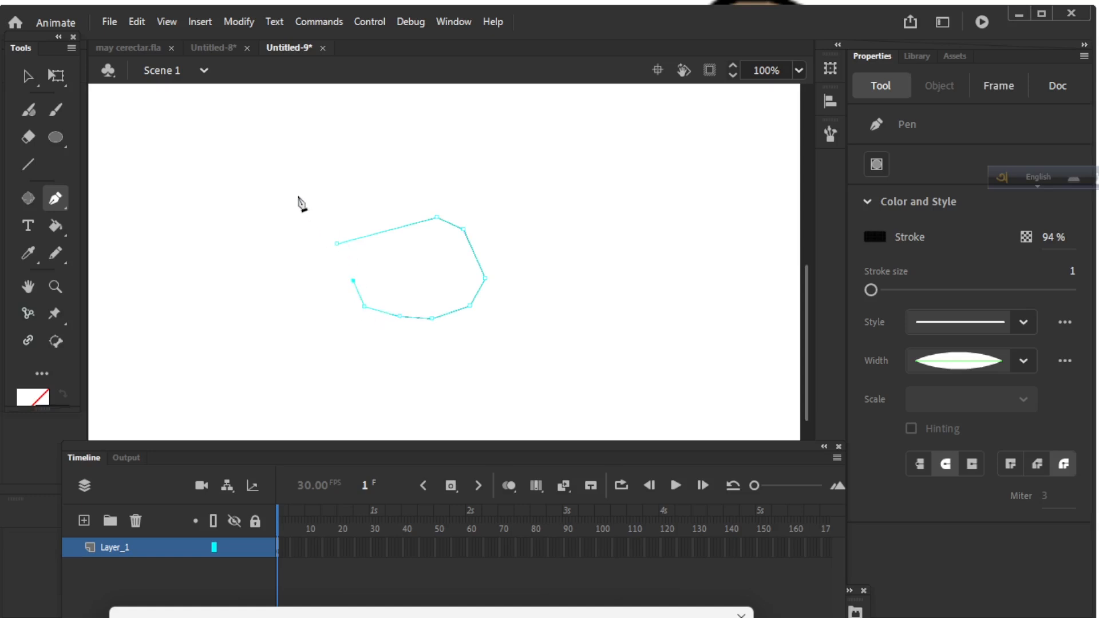
View the peach reference head in Untitled-8 at 200% zoom.
click(211, 53)
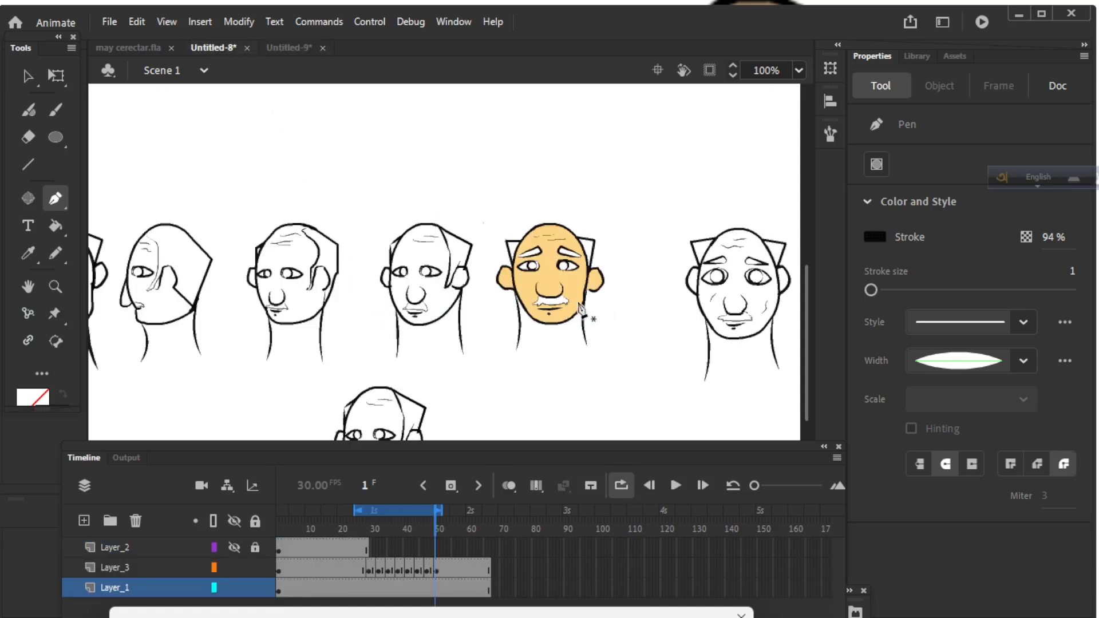
key(ctrl+=)
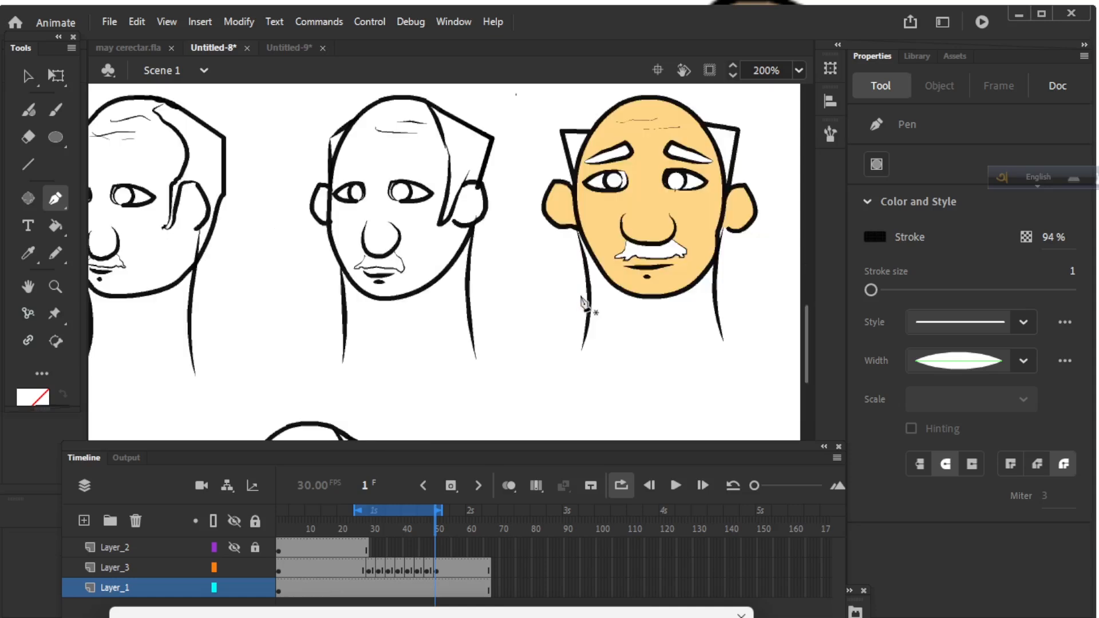
drag(640, 344, 520, 385)
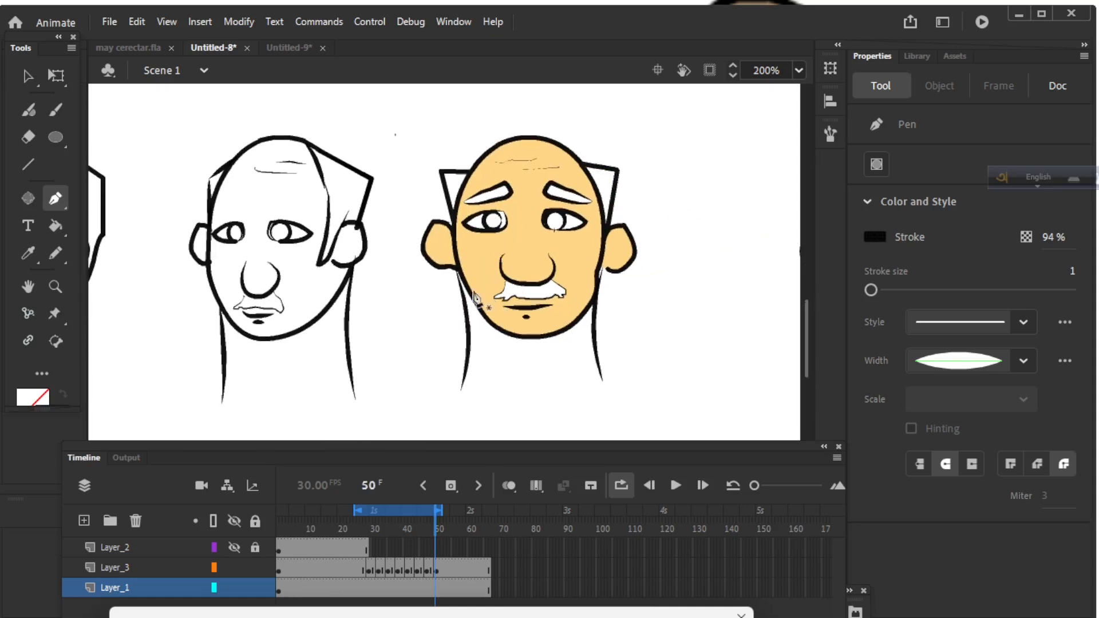
click(284, 44)
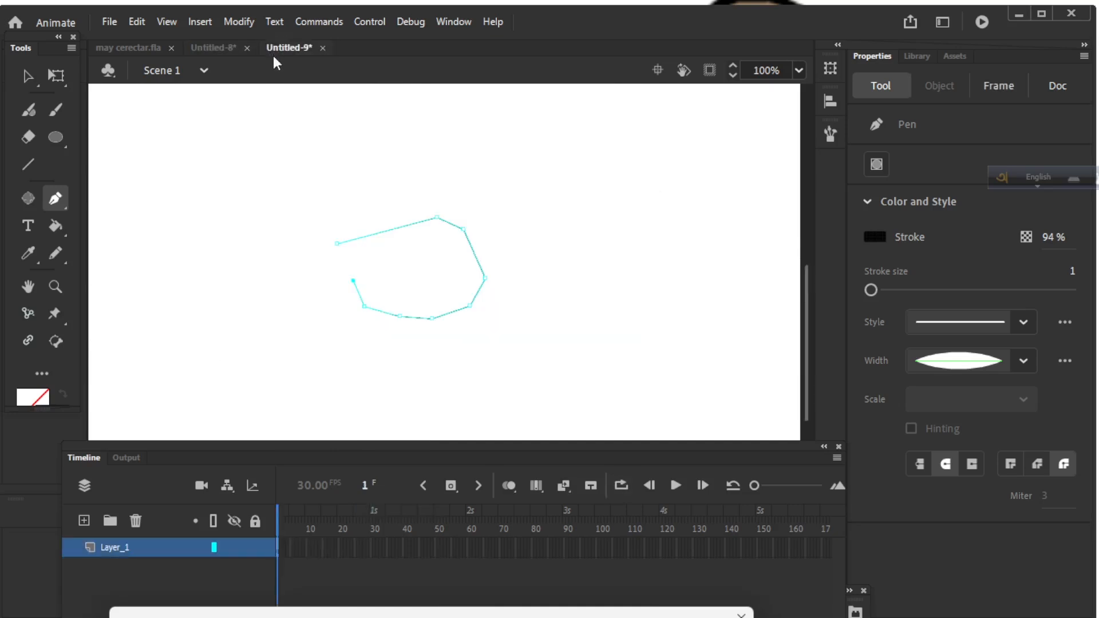
click(107, 24)
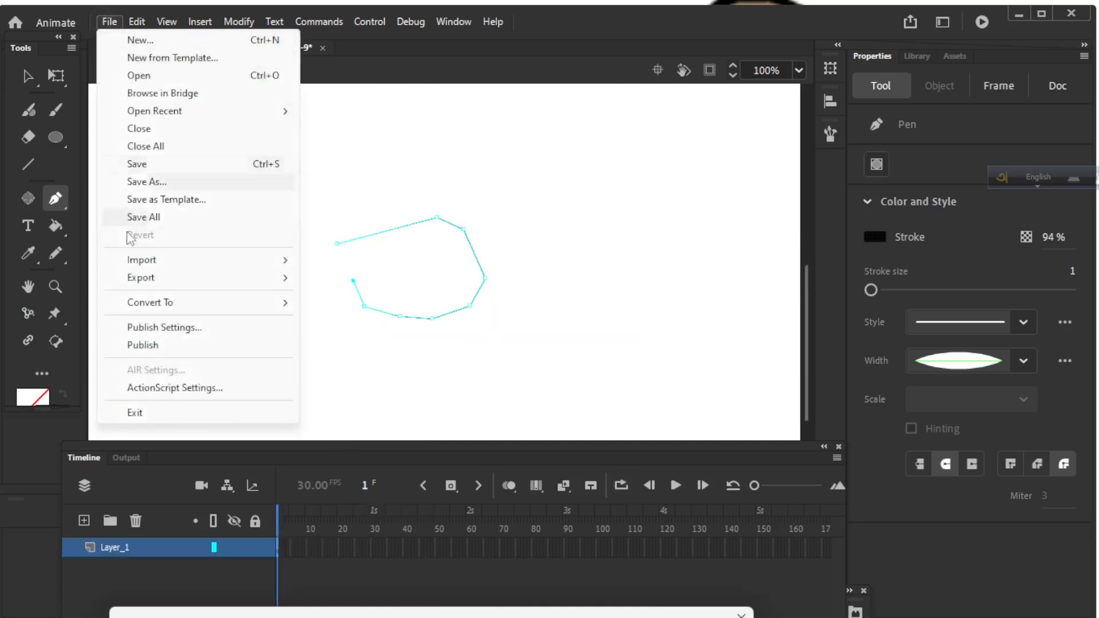
mouse_move(151, 267)
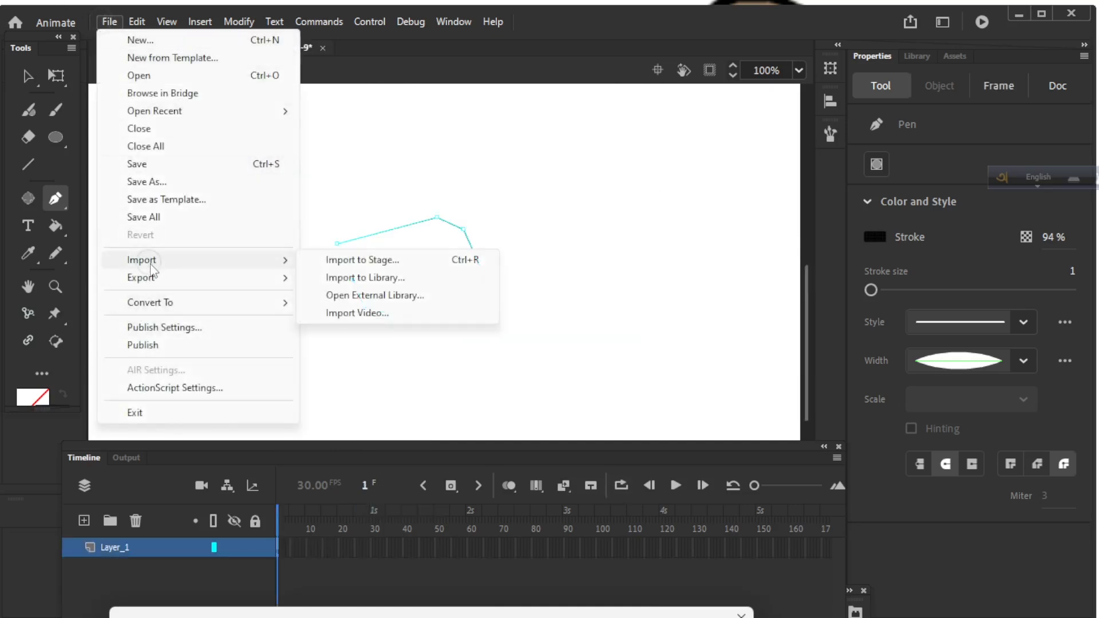
click(366, 264)
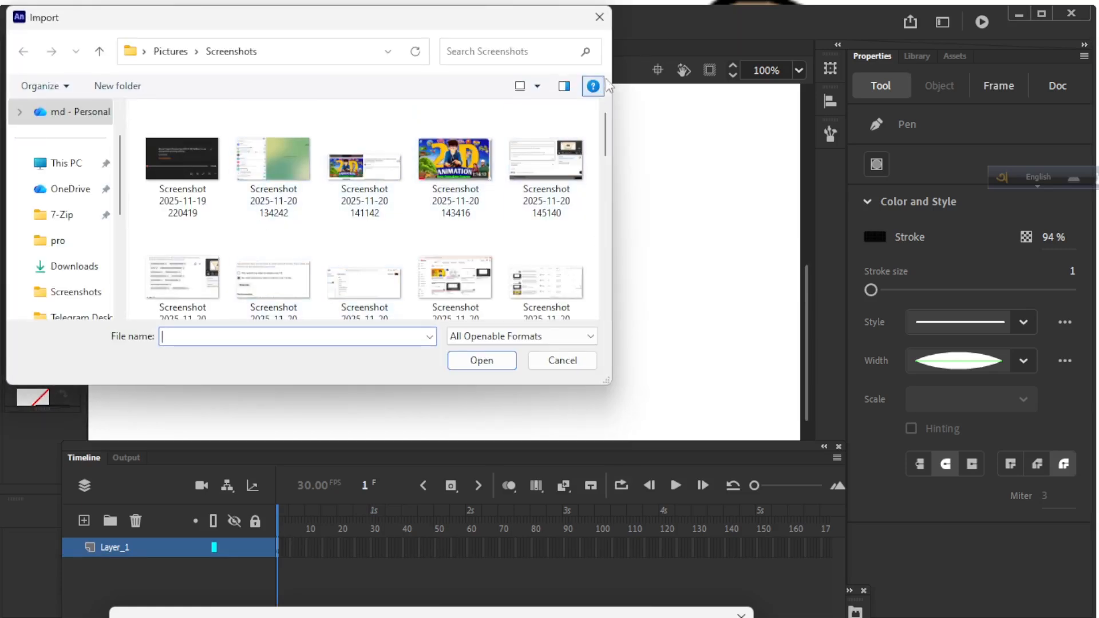
scroll(586, 221, down, 10)
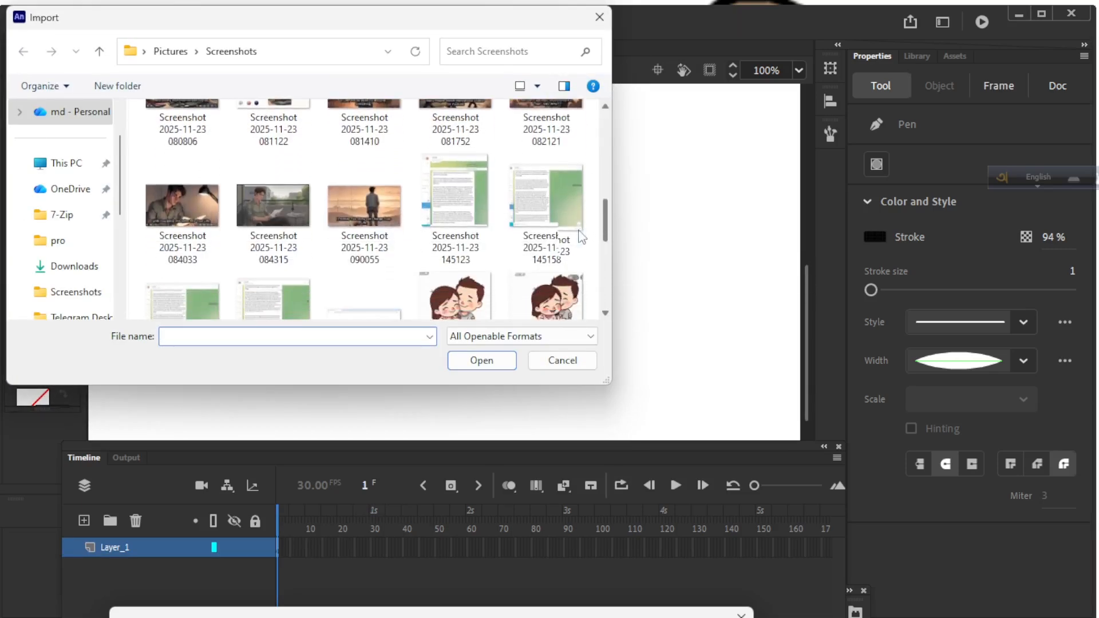
click(273, 202)
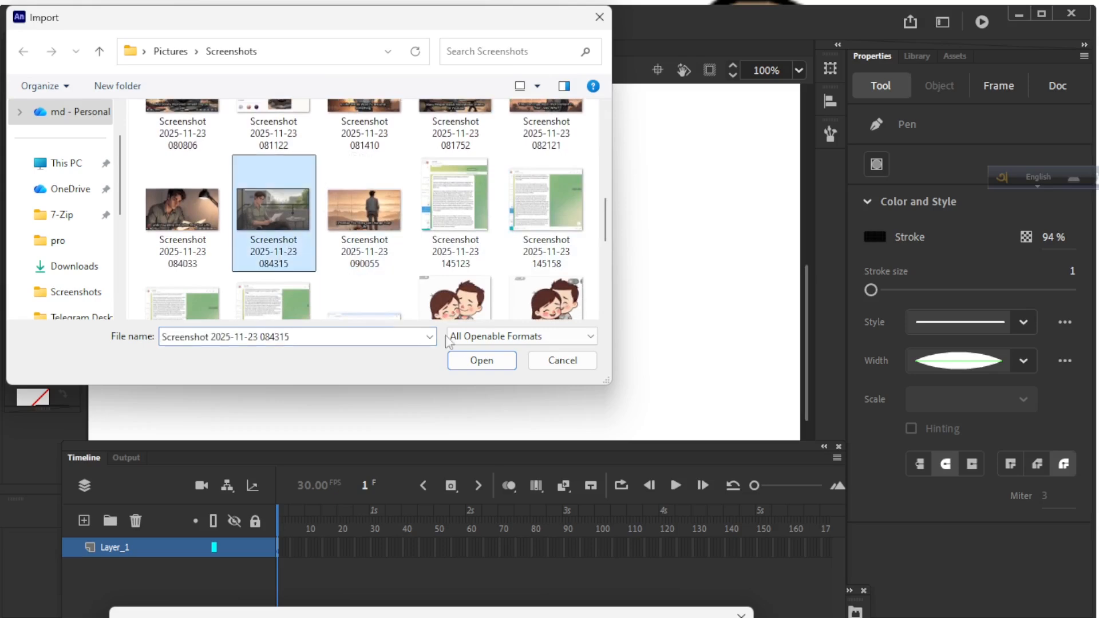
click(474, 360)
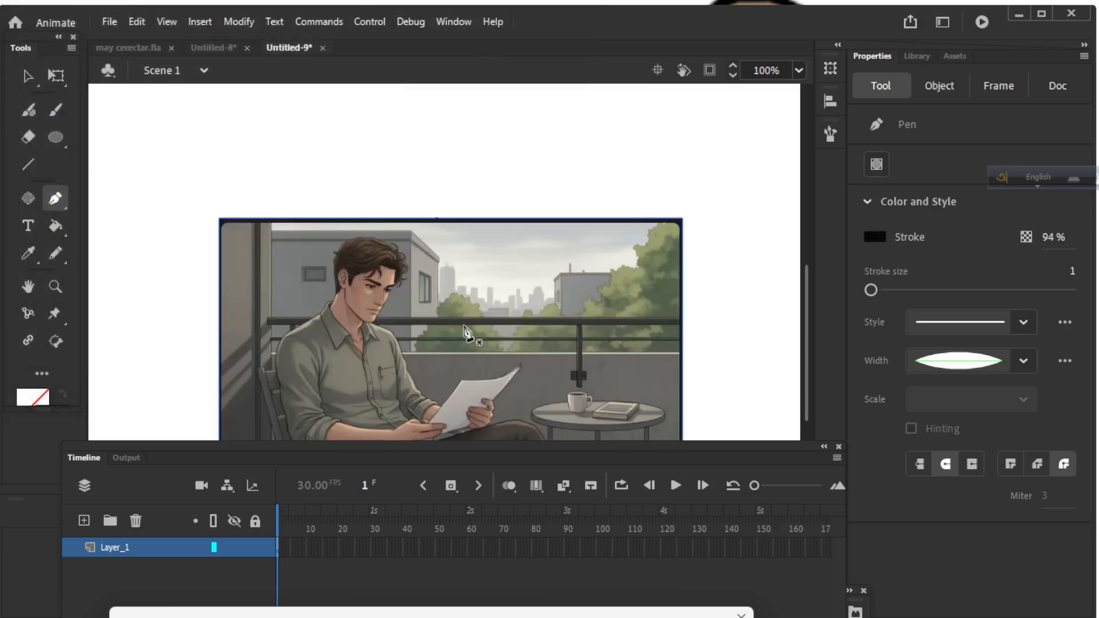
Add Layer_2 for tracing and lock the image layer Layer_1.
key(space)
mouse_move(462, 231)
mouse_down()
mouse_move(468, 168)
mouse_move(604, 201)
mouse_move(465, 324)
mouse_move(492, 128)
mouse_move(478, 114)
mouse_up()
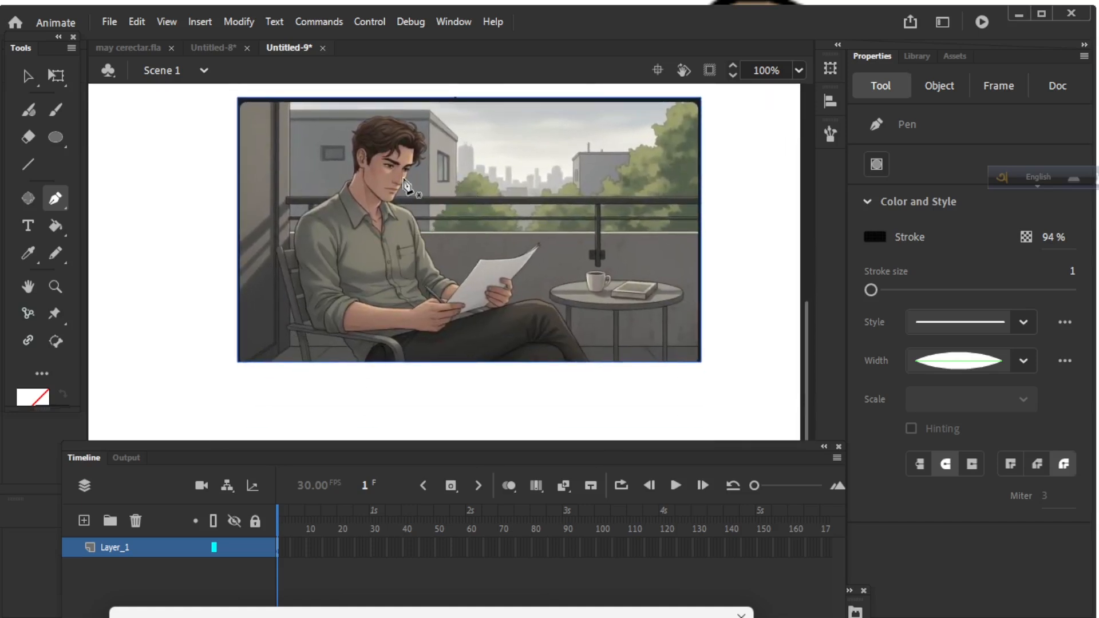
click(84, 521)
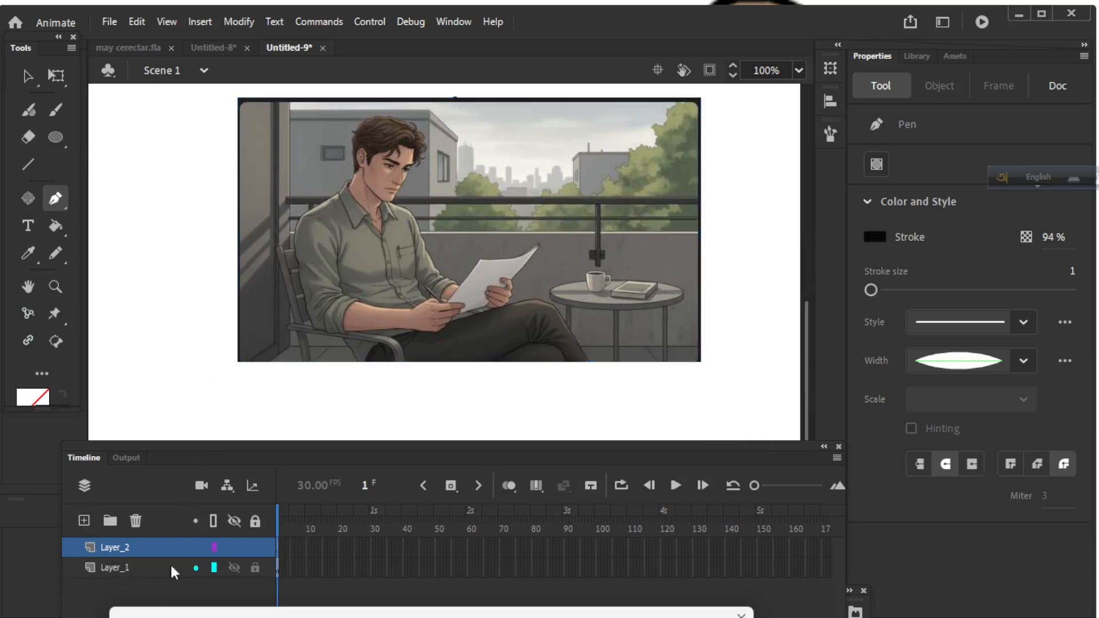
click(253, 570)
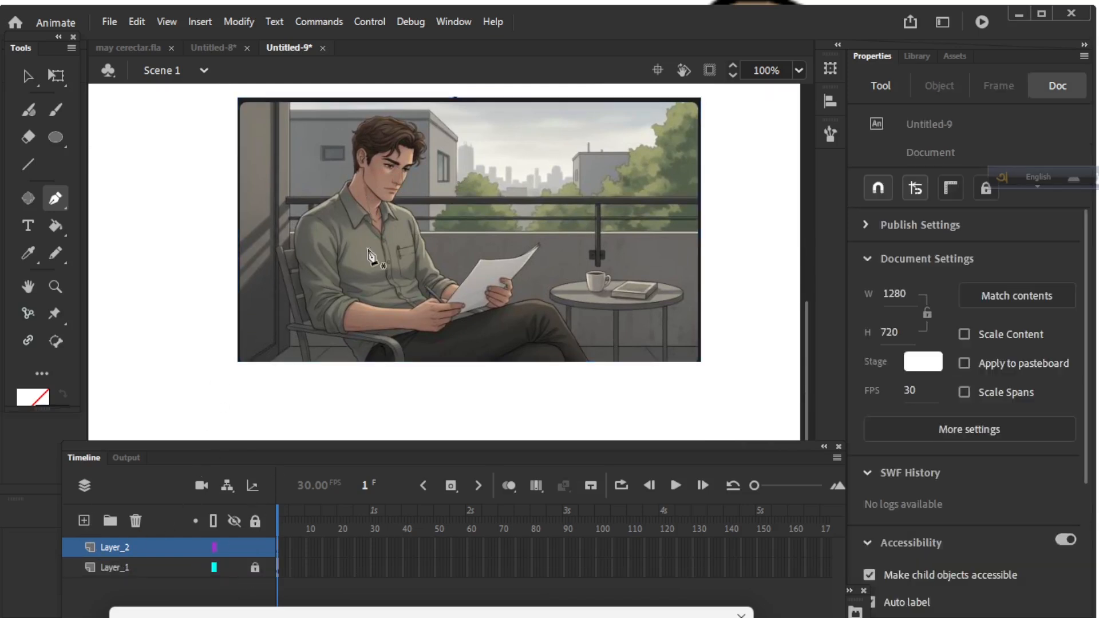
Zoom in on the man's face and place the first pen anchors beside his ear.
drag(420, 118, 406, 184)
scroll(384, 235, up, 1)
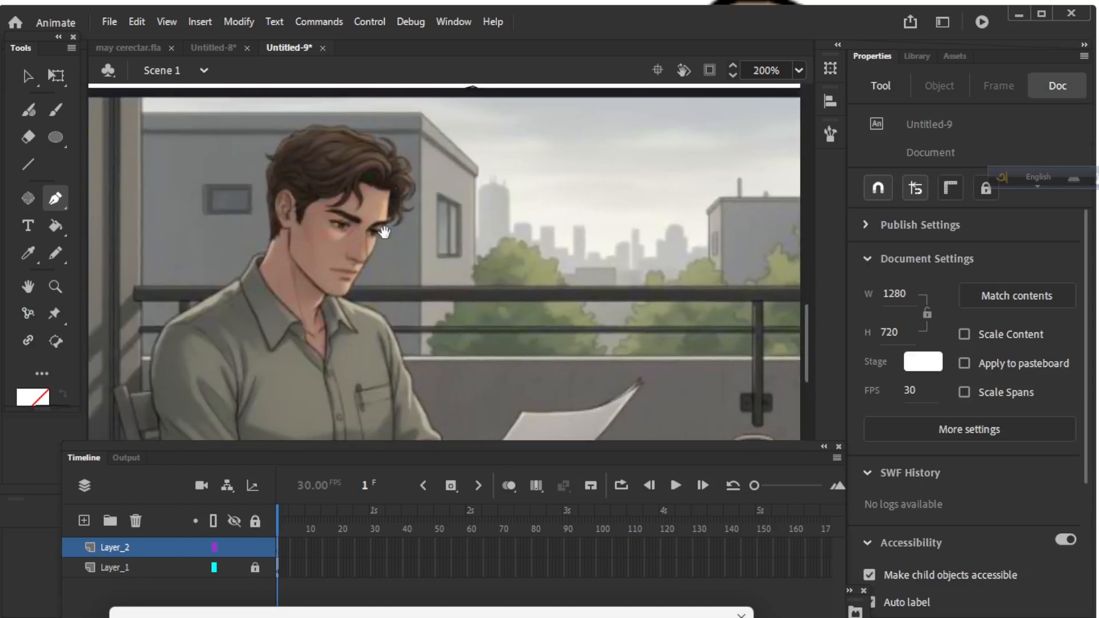
drag(384, 232, 382, 235)
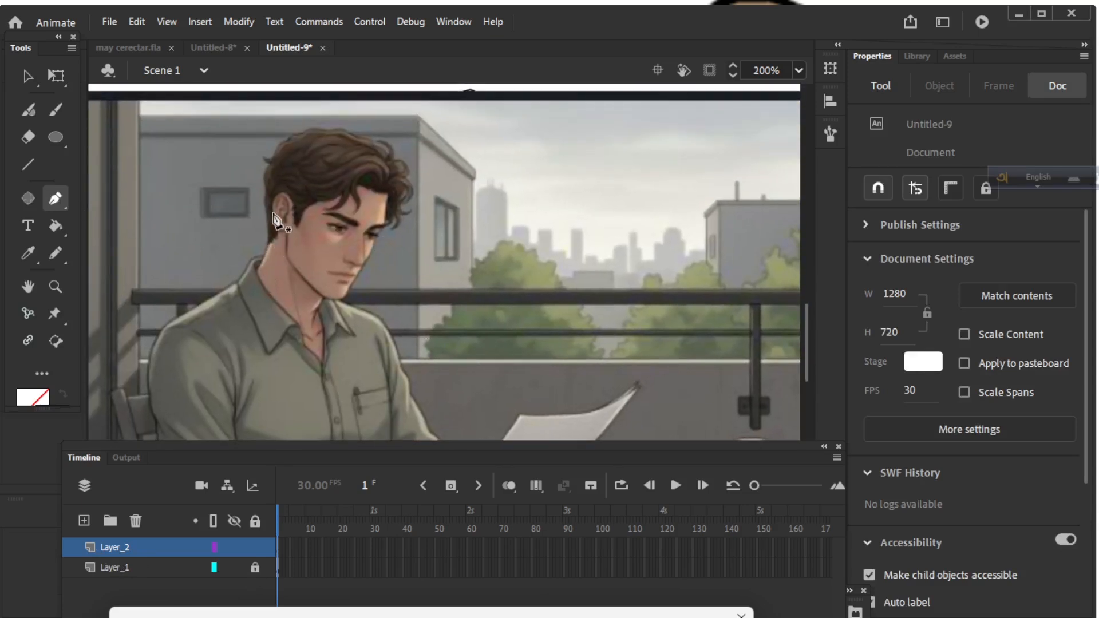
click(297, 225)
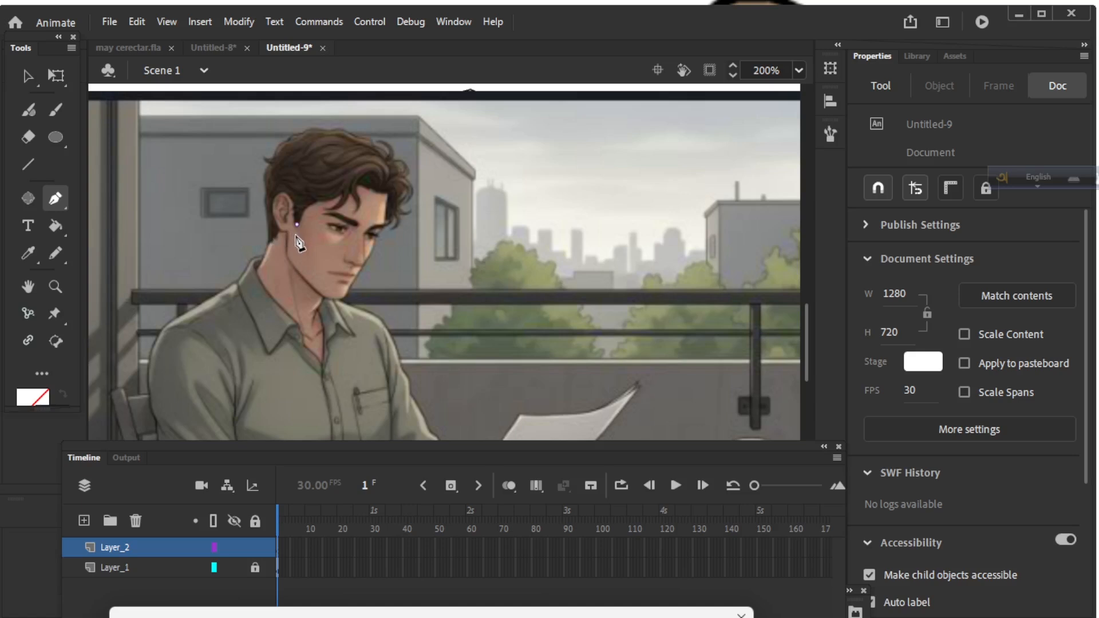
click(311, 205)
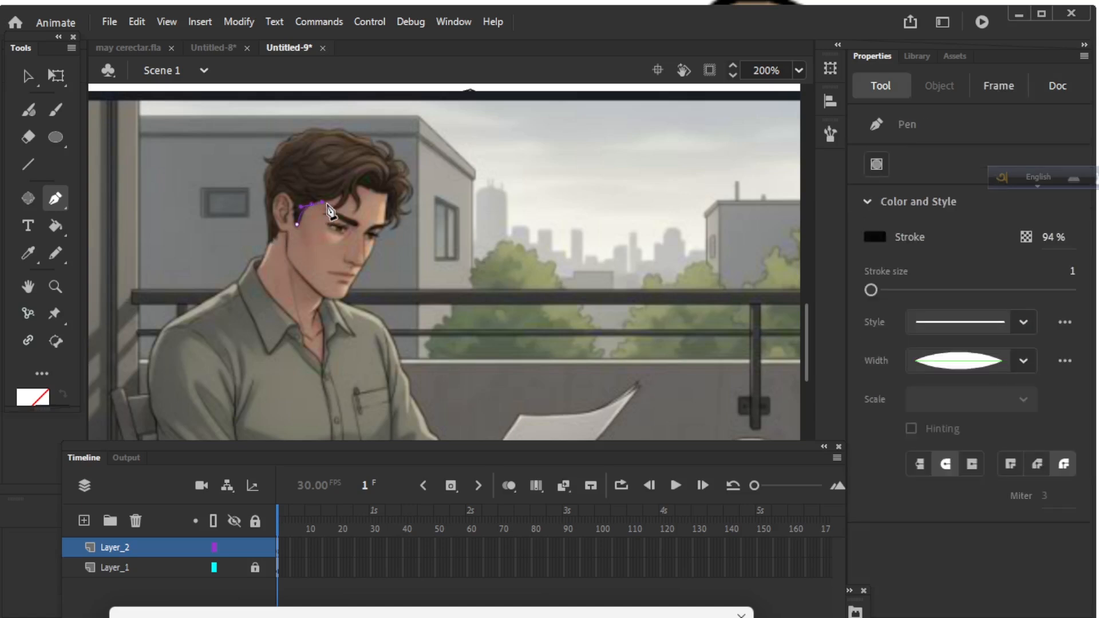
Trace the hairline across the forehead and down the hair locks with curved anchors.
drag(335, 198, 344, 196)
key(ctrl+equal)
key(ctrl+equal)
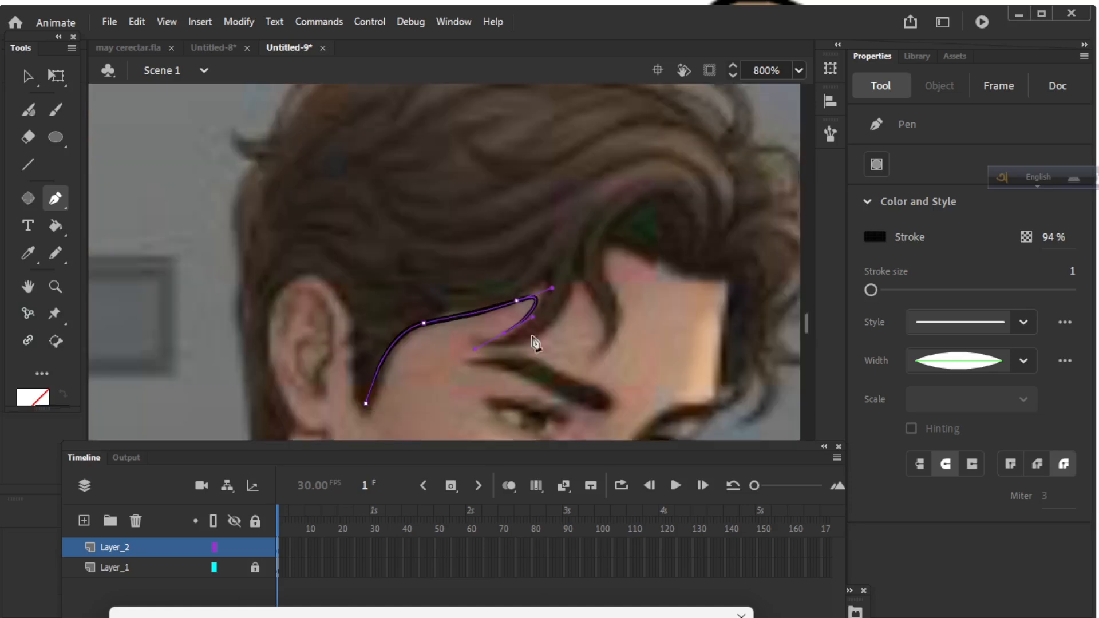
drag(480, 338, 485, 337)
click(522, 340)
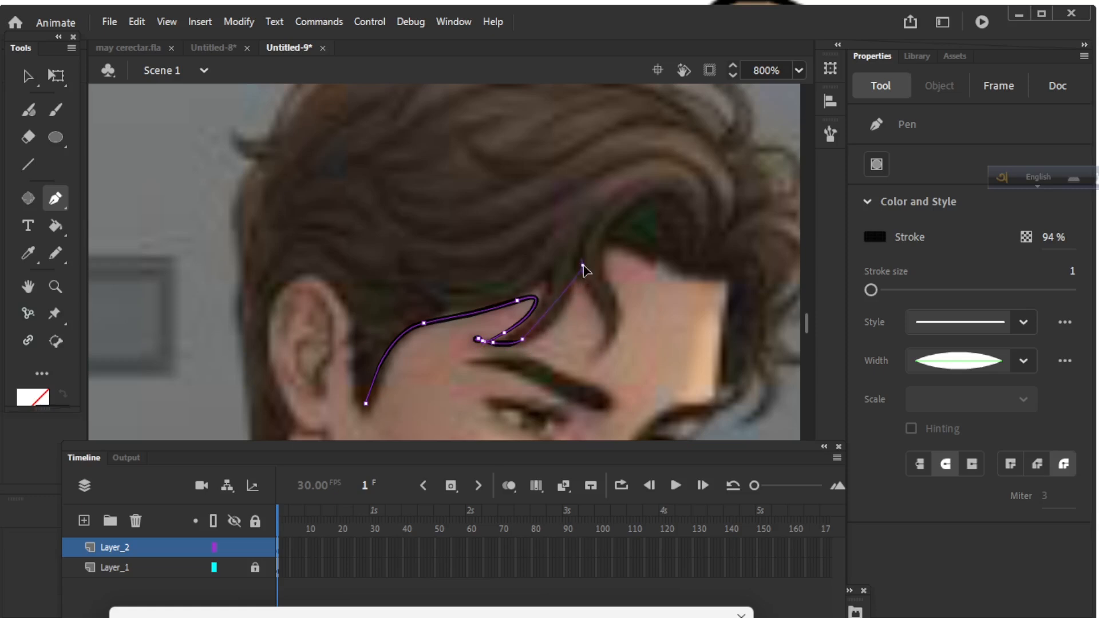
drag(583, 265, 593, 284)
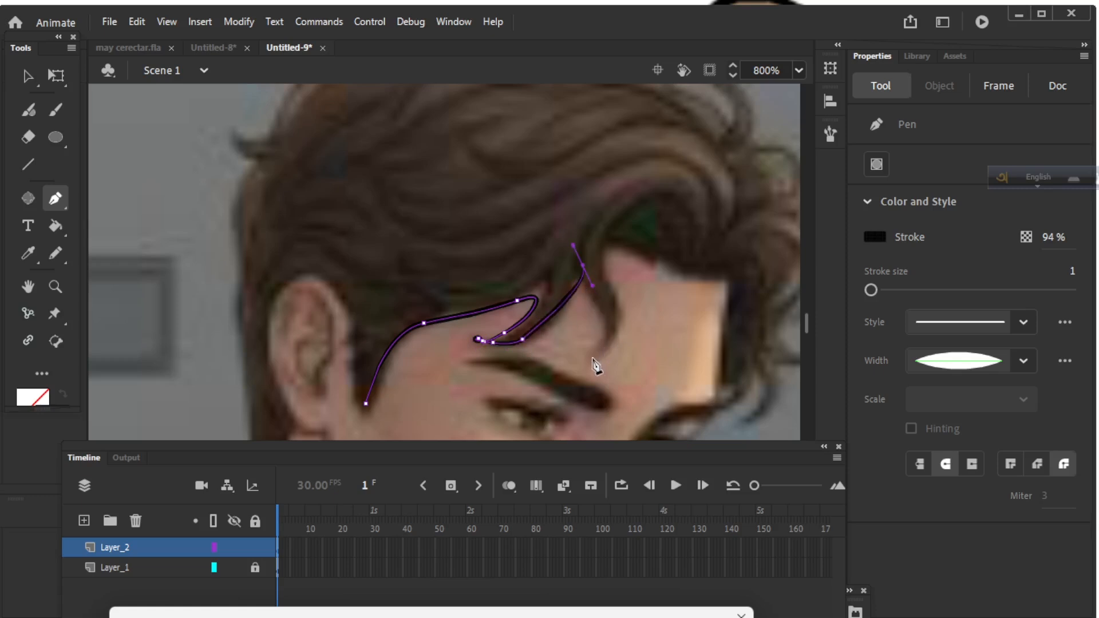
drag(592, 361, 593, 361)
mouse_move(607, 253)
mouse_down()
mouse_move(565, 214)
mouse_move(547, 221)
mouse_move(543, 185)
mouse_move(563, 172)
mouse_move(577, 184)
mouse_up()
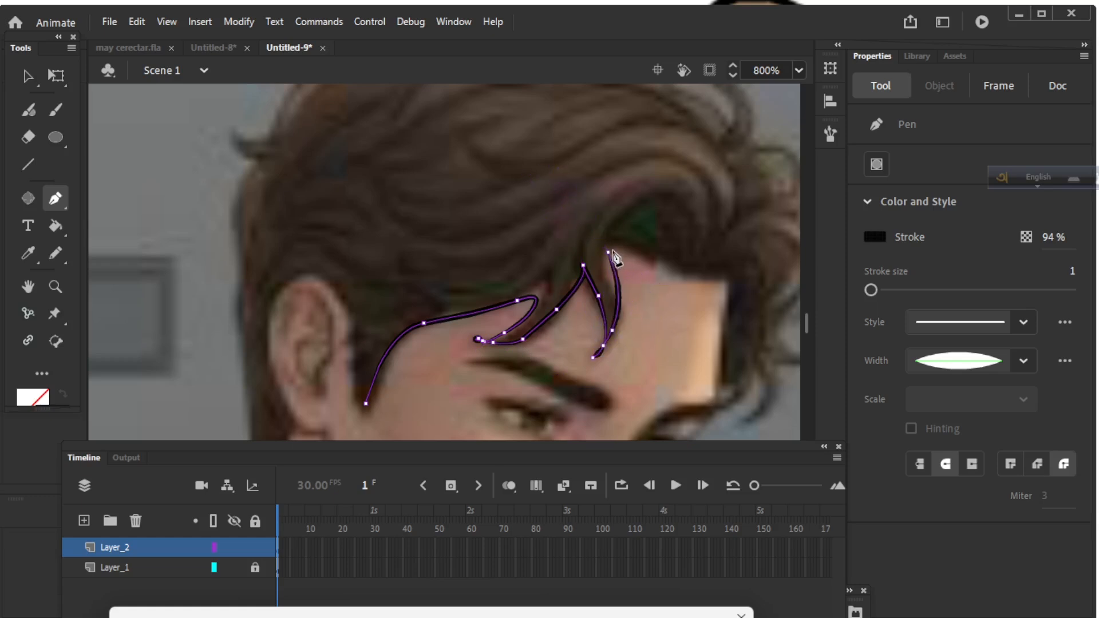
drag(724, 278, 748, 314)
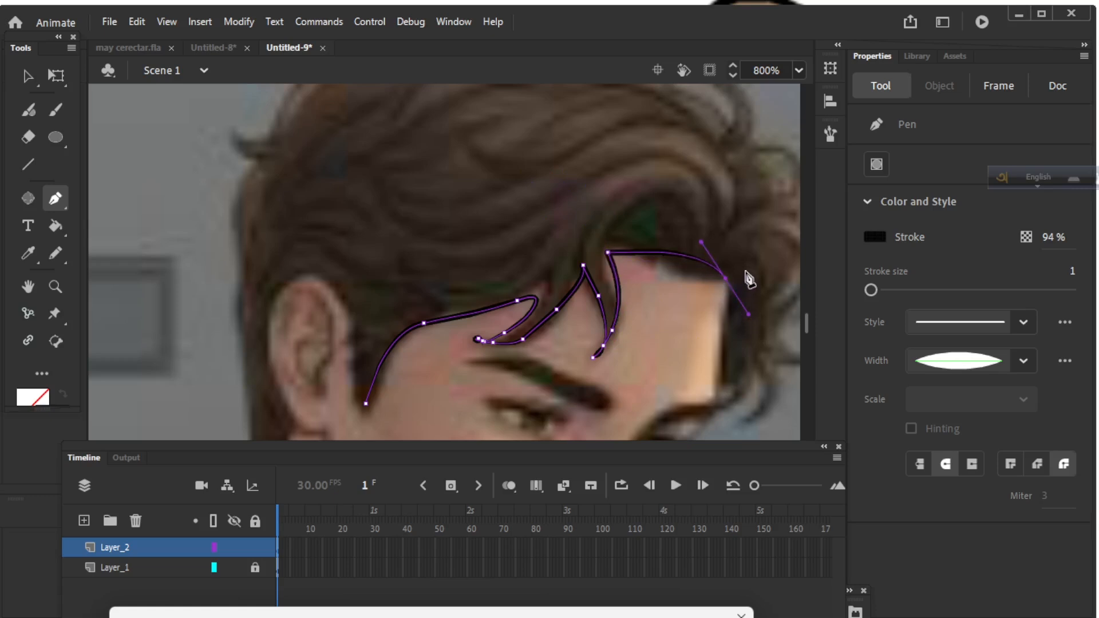
drag(746, 274, 596, 151)
drag(576, 262, 585, 294)
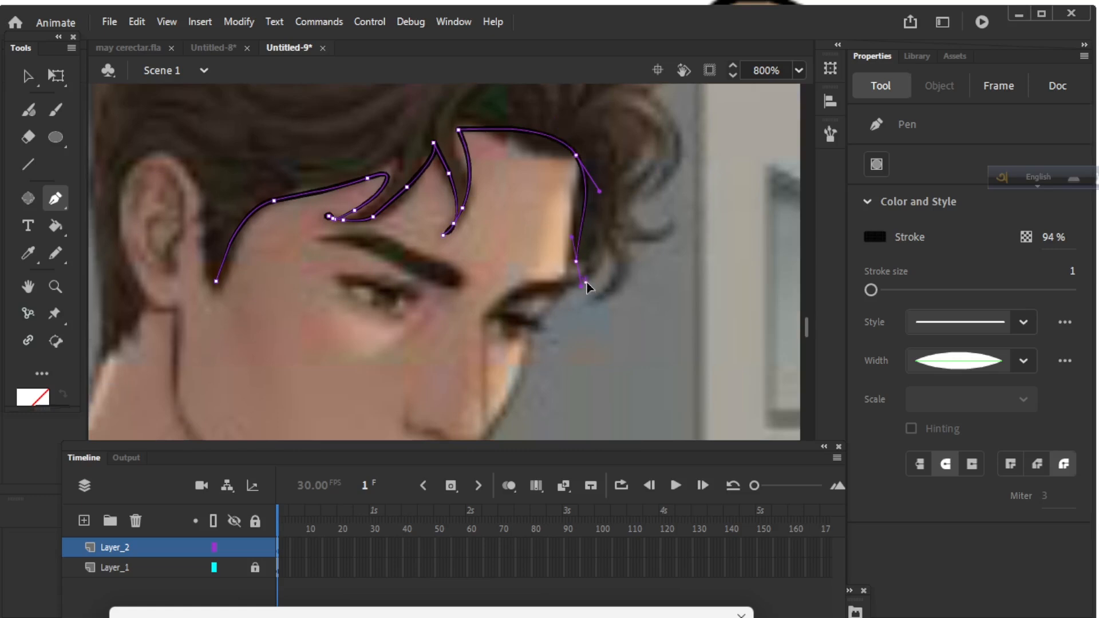
click(585, 283)
click(608, 250)
drag(604, 293, 666, 142)
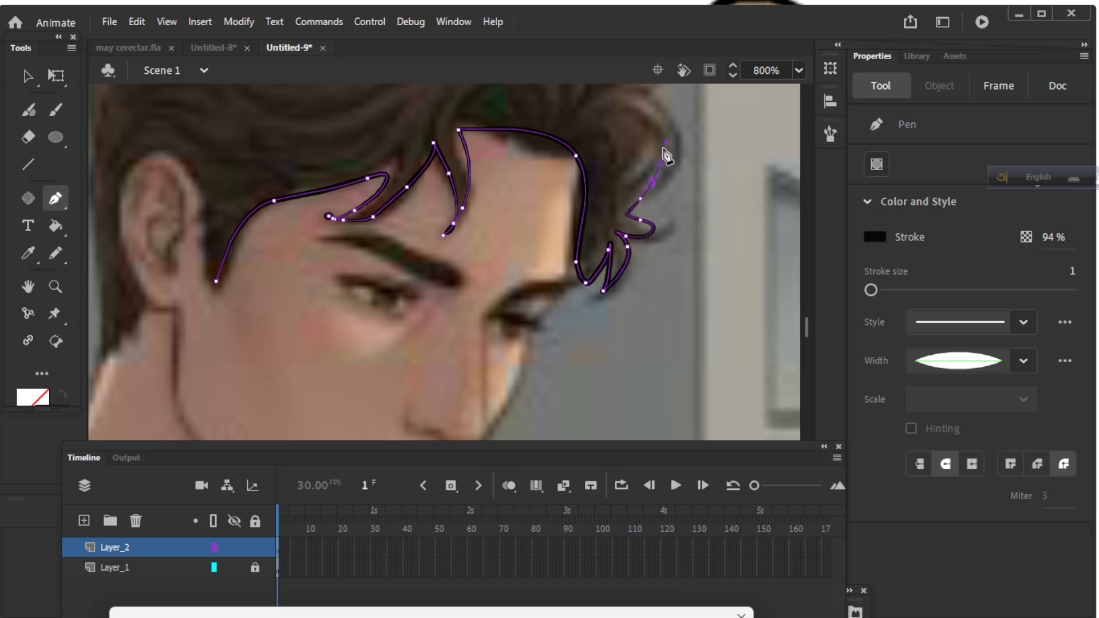
mouse_move(674, 65)
mouse_down()
mouse_move(662, 154)
mouse_move(621, 174)
mouse_move(633, 128)
mouse_move(599, 218)
mouse_move(595, 169)
mouse_move(559, 220)
mouse_up()
Continue the outline over the top of the hair and down the left side of the head.
mouse_move(547, 150)
mouse_down()
mouse_move(510, 140)
mouse_move(529, 236)
mouse_move(465, 186)
mouse_move(375, 167)
mouse_up()
key(space)
drag(303, 169, 206, 233)
drag(189, 233, 162, 269)
drag(153, 276, 136, 272)
drag(133, 267, 152, 293)
drag(211, 312, 305, 197)
click(255, 198)
click(242, 242)
click(249, 302)
click(248, 343)
At 1600% zoom, trace the outline around the ear and connect it to the sideburn.
drag(279, 436, 436, 269)
key(ctrl+equal)
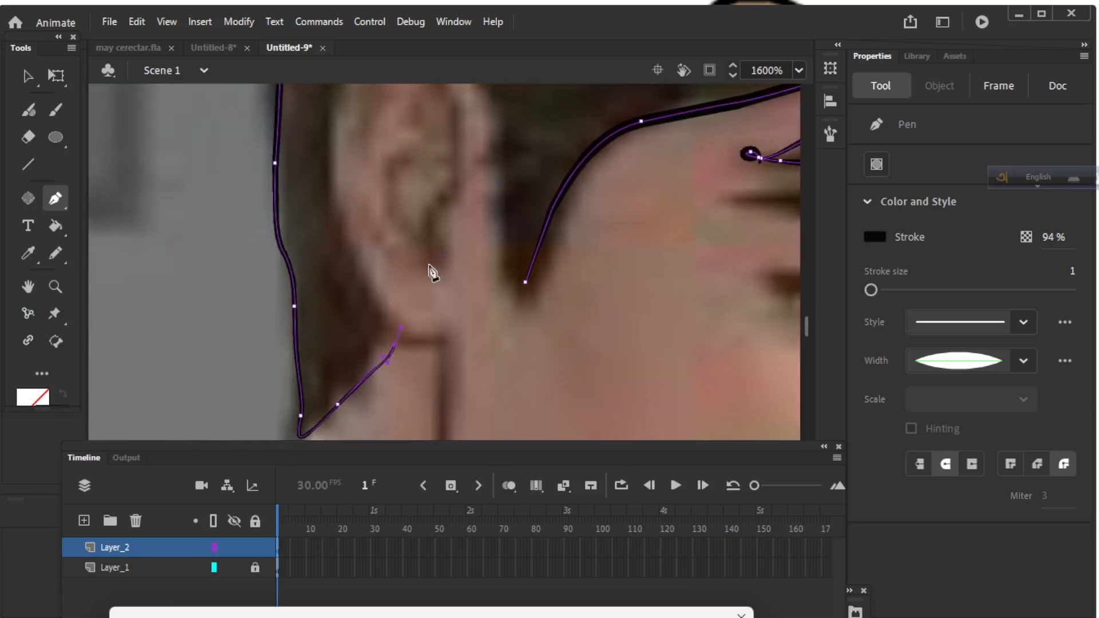
drag(364, 267, 350, 234)
drag(424, 203, 417, 304)
drag(337, 219, 360, 171)
click(337, 219)
drag(431, 149, 505, 166)
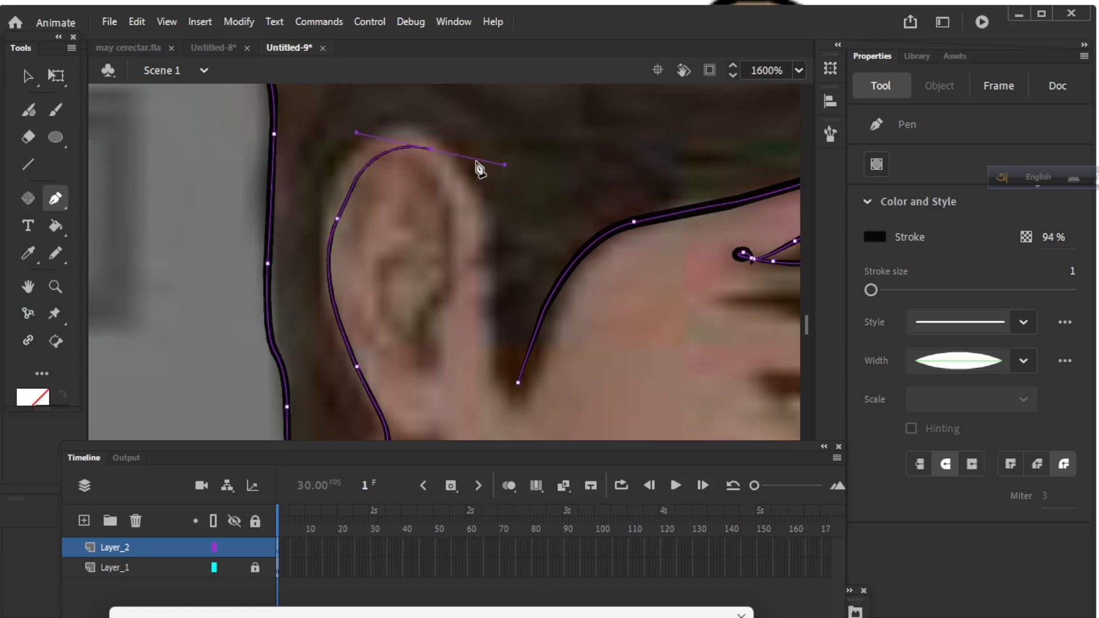
click(430, 149)
drag(494, 365, 465, 387)
drag(488, 306, 480, 424)
key(space)
mouse_move(539, 253)
mouse_down()
mouse_move(559, 163)
mouse_move(537, 257)
mouse_up()
drag(534, 297, 535, 299)
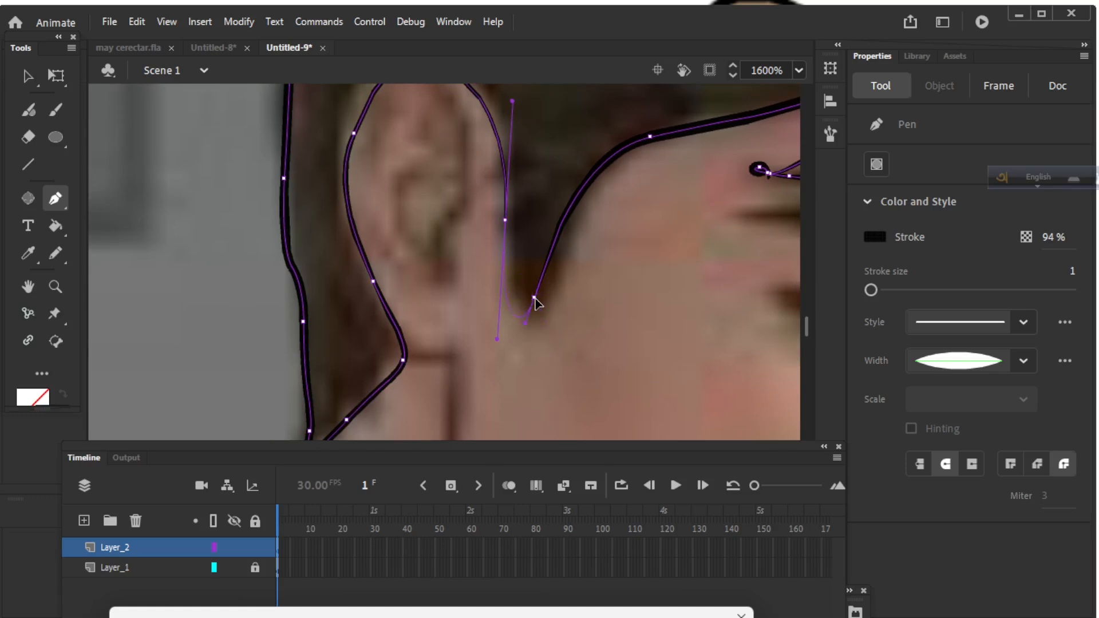
key(space)
drag(523, 368, 515, 240)
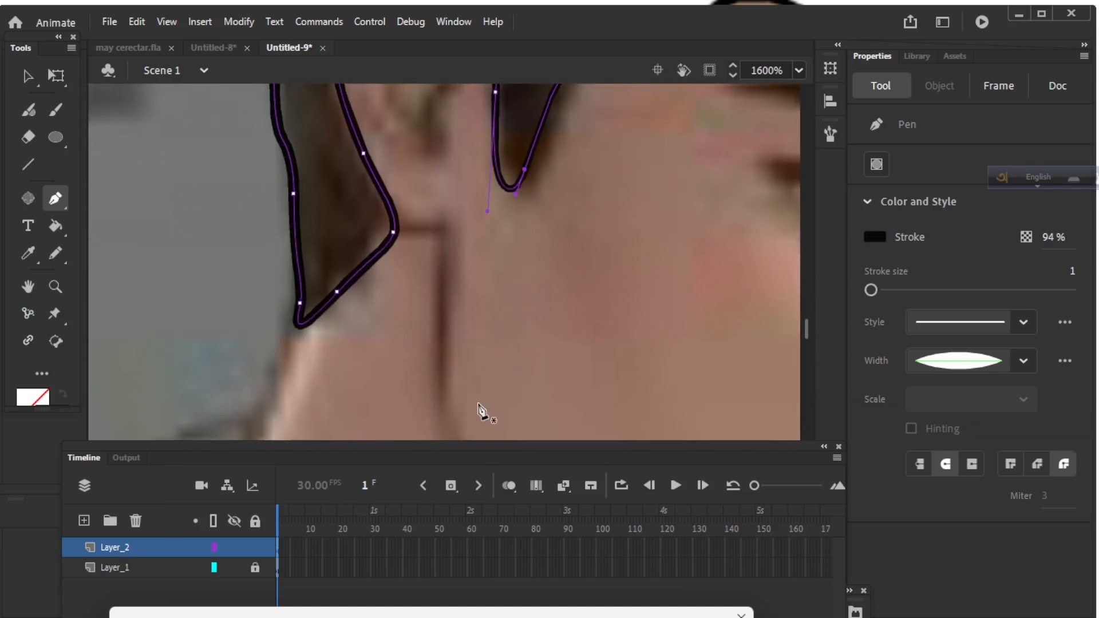
End the pen path and zoom back out to 400% over the neck area.
key(v)
key(p)
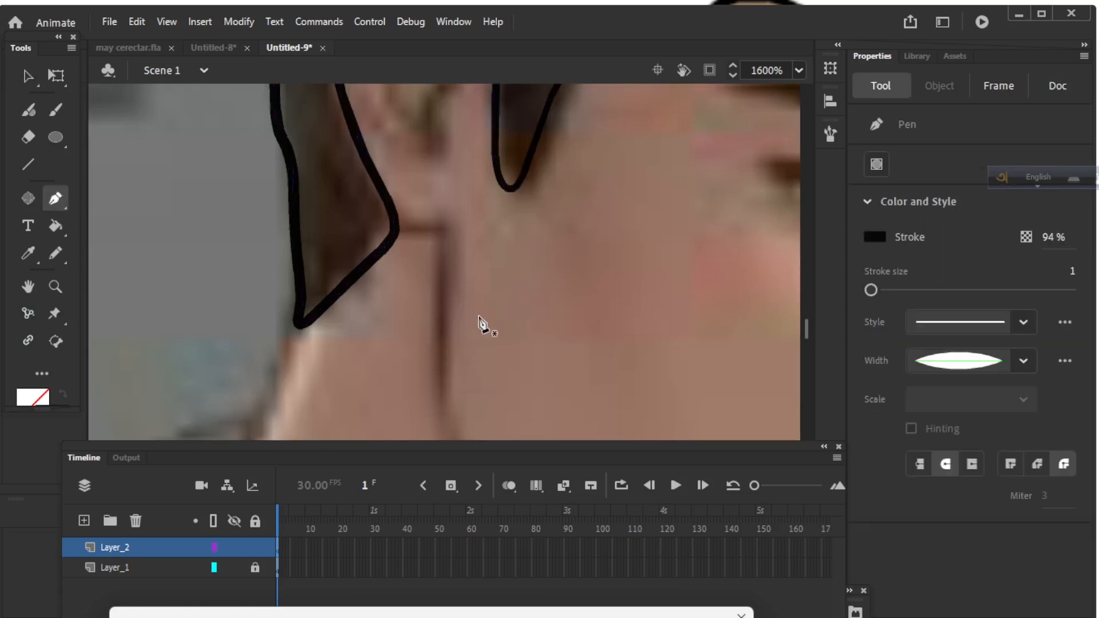
key(ctrl+minus)
mouse_move(488, 356)
mouse_down()
mouse_move(527, 216)
mouse_move(486, 351)
mouse_up()
key(ctrl+minus)
Continue the pen outline from the hair tip down the side of the neck to the collar.
click(421, 261)
drag(395, 314, 391, 323)
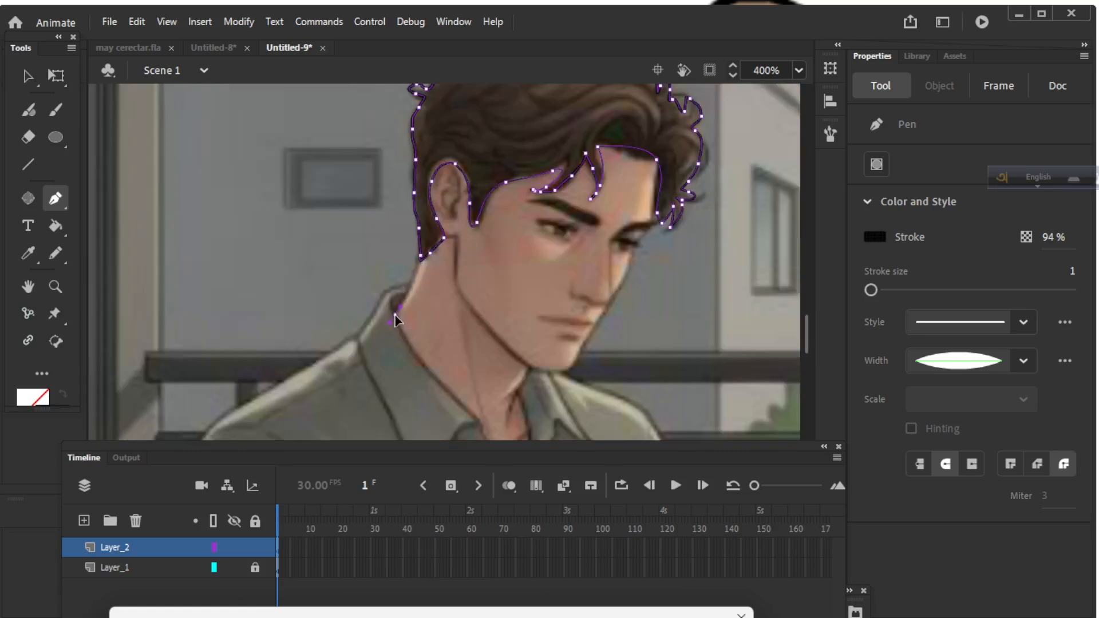
drag(421, 262, 424, 259)
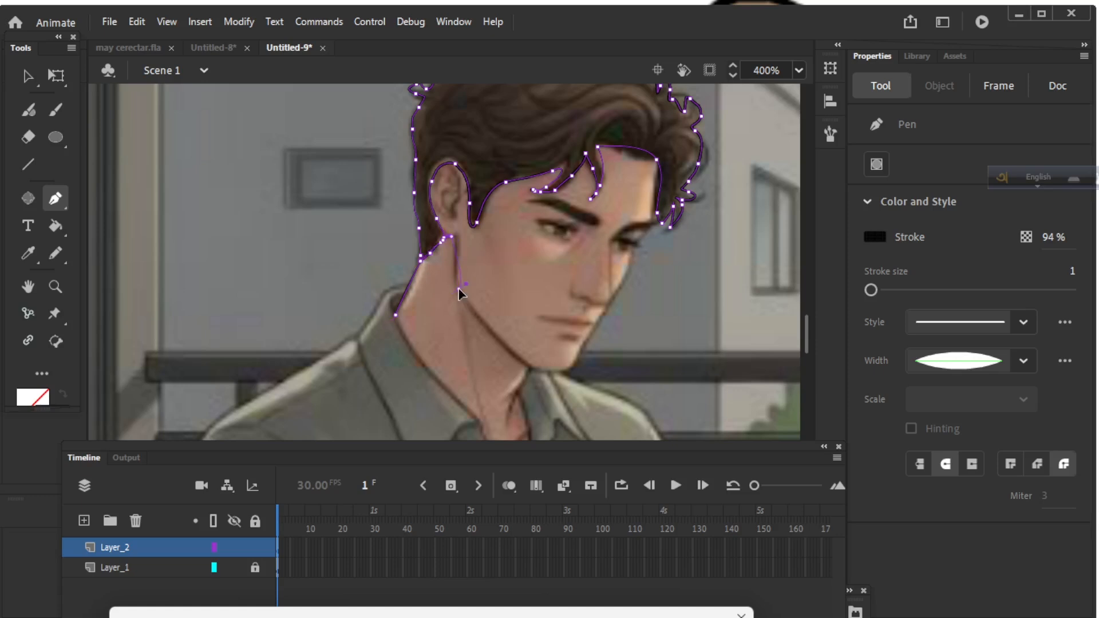
click(463, 312)
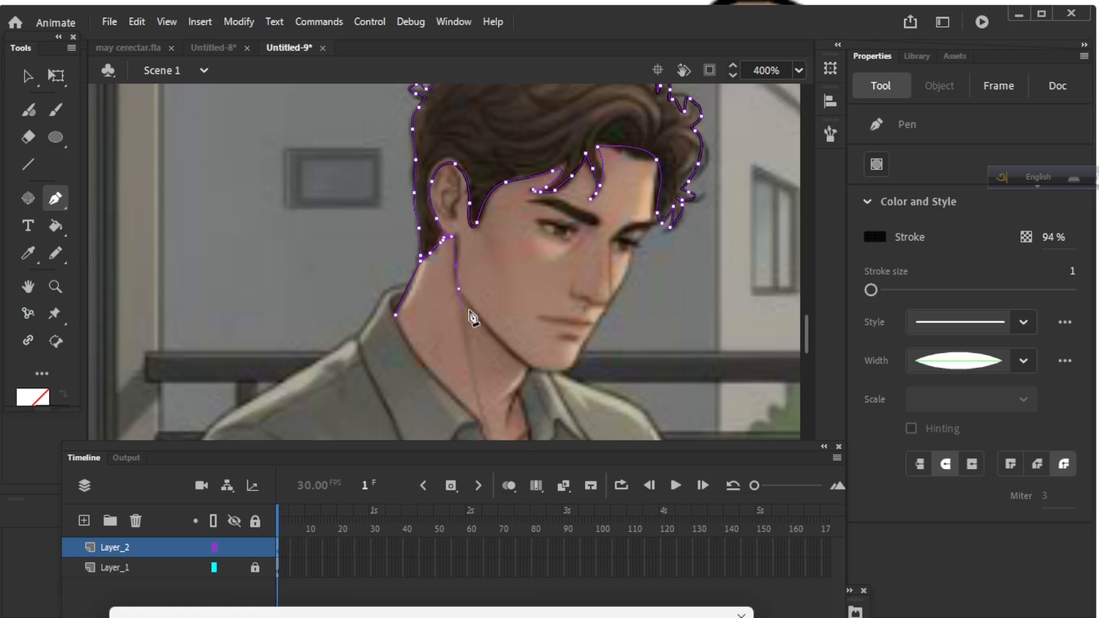
click(534, 368)
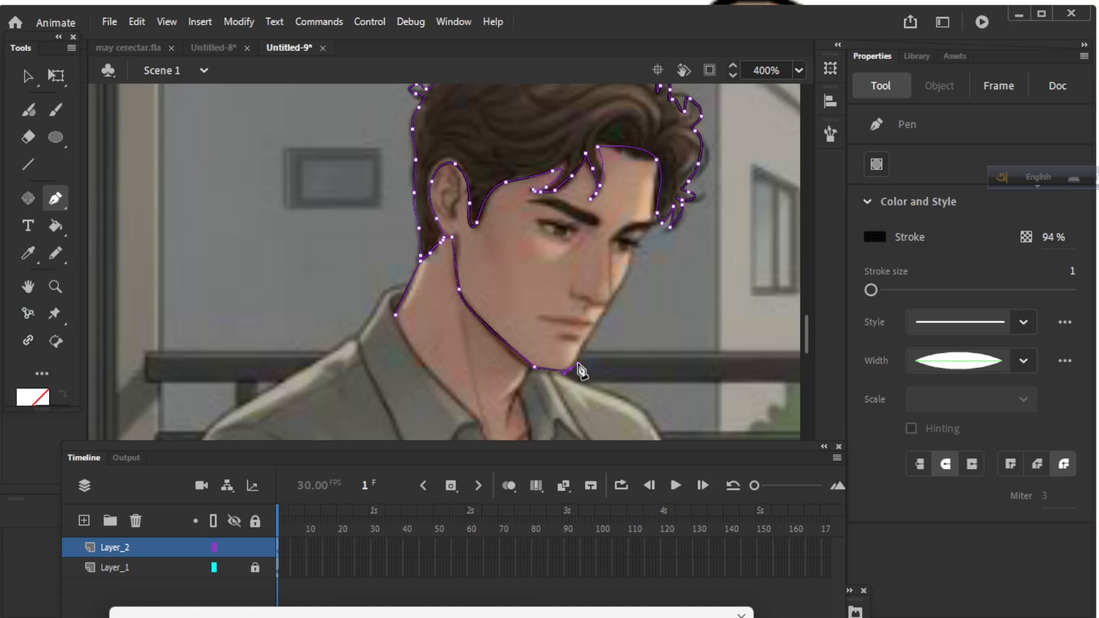
Run the outline up the jawline and close it onto the hair outline.
click(631, 255)
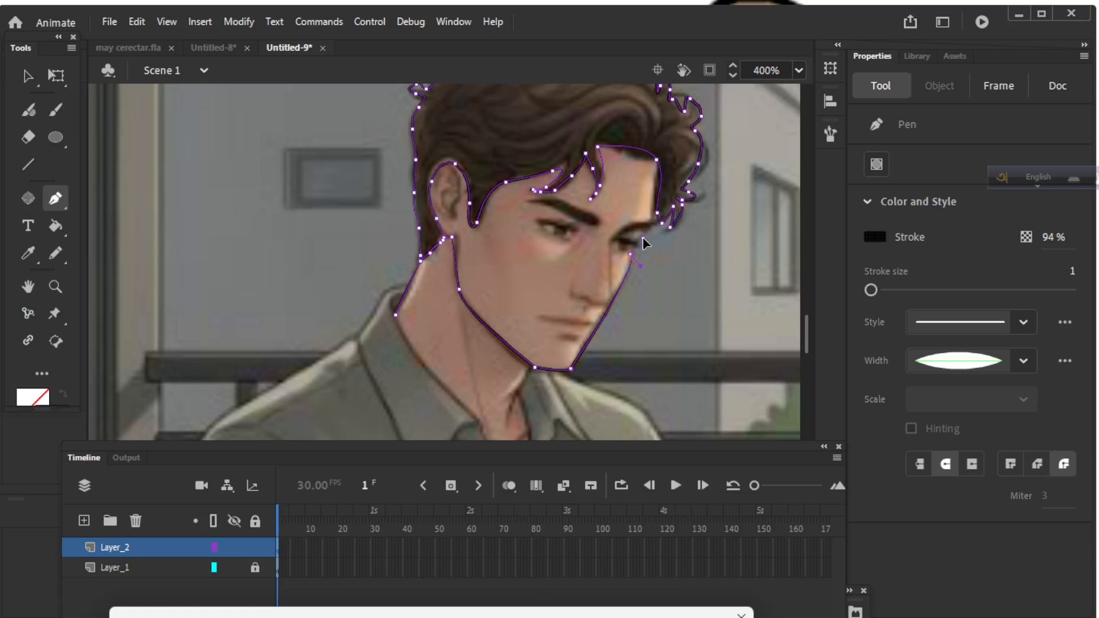
click(645, 238)
click(659, 215)
key(ctrl+=)
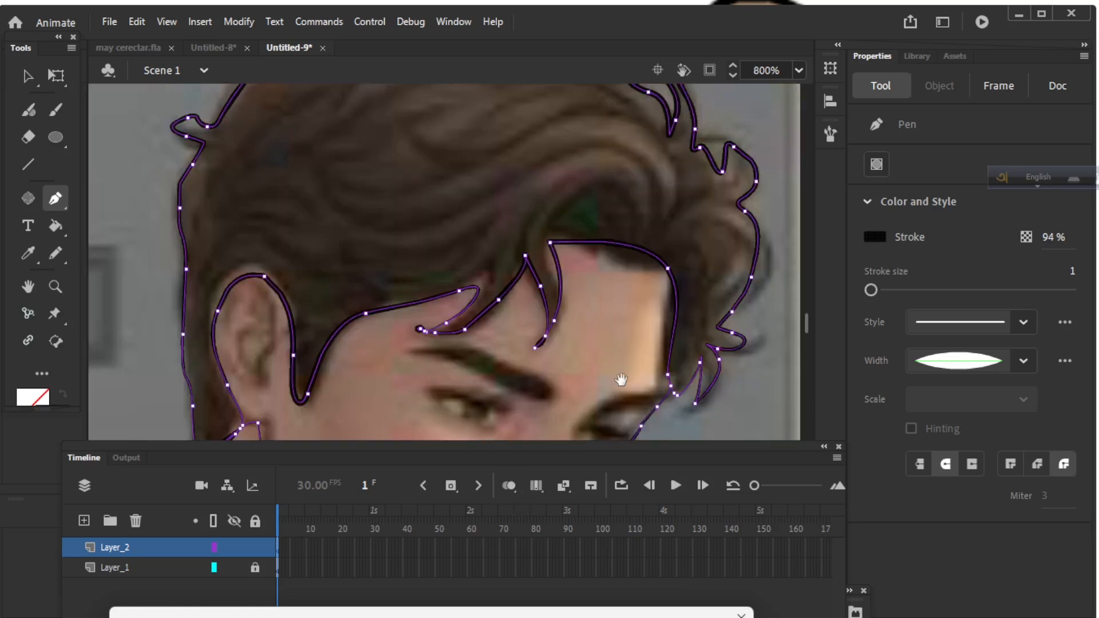
scroll(621, 380, down, 5)
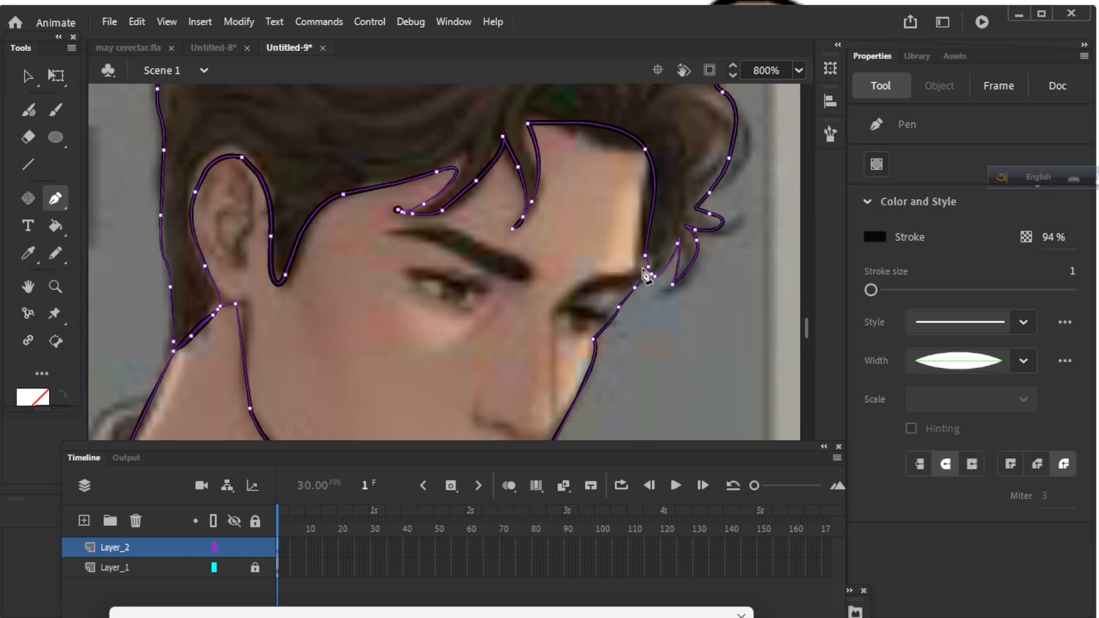
Trace a closed, curved eyebrow shape with the Pen tool.
click(20, 74)
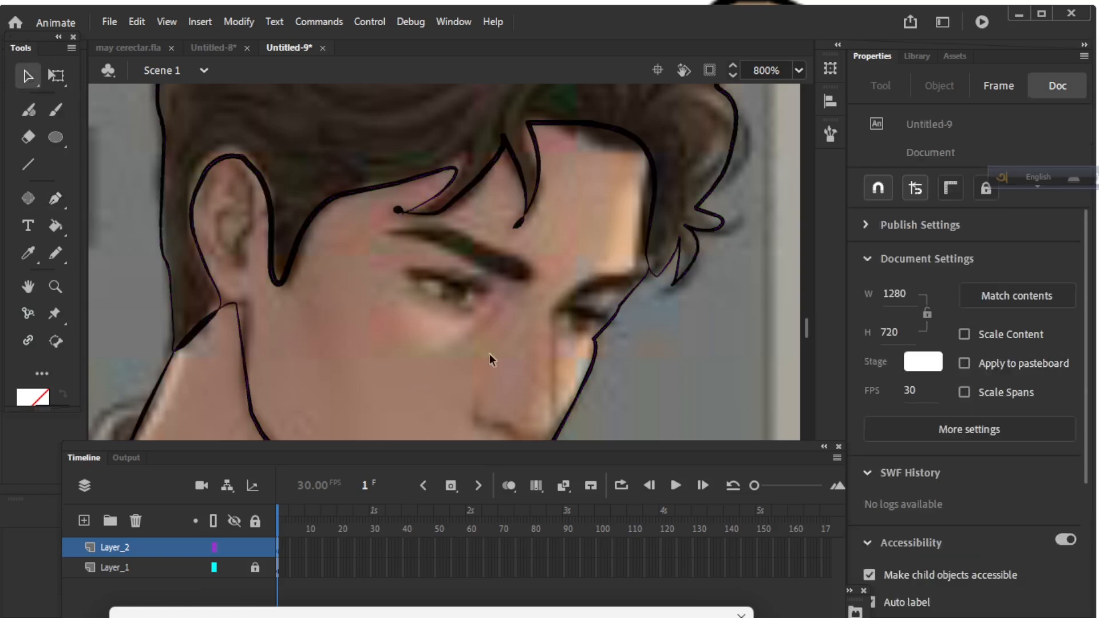
click(56, 198)
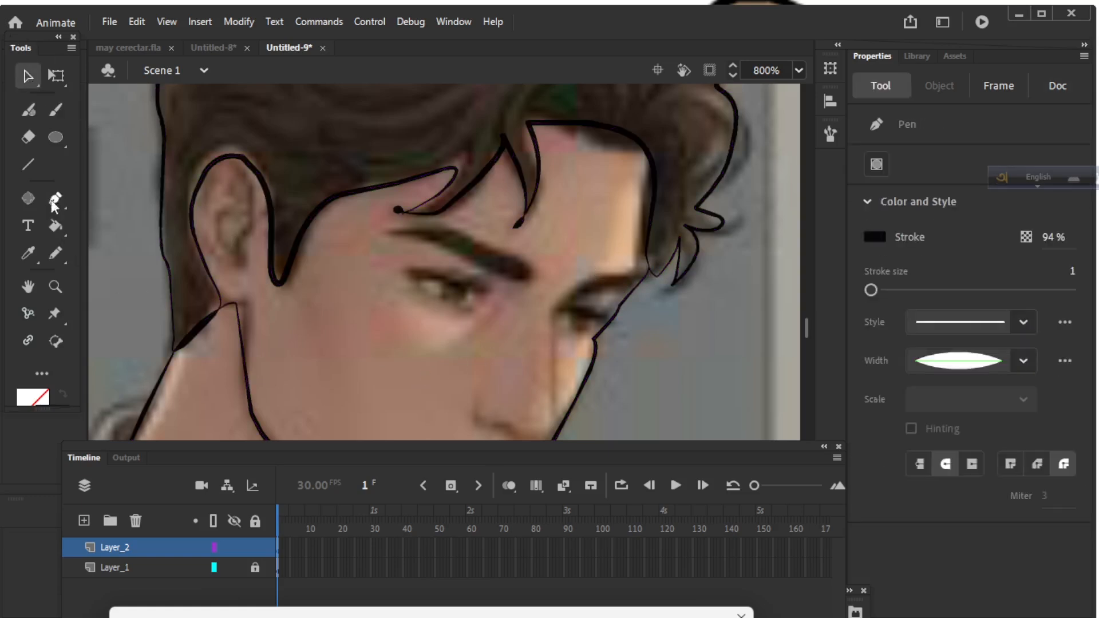
click(165, 199)
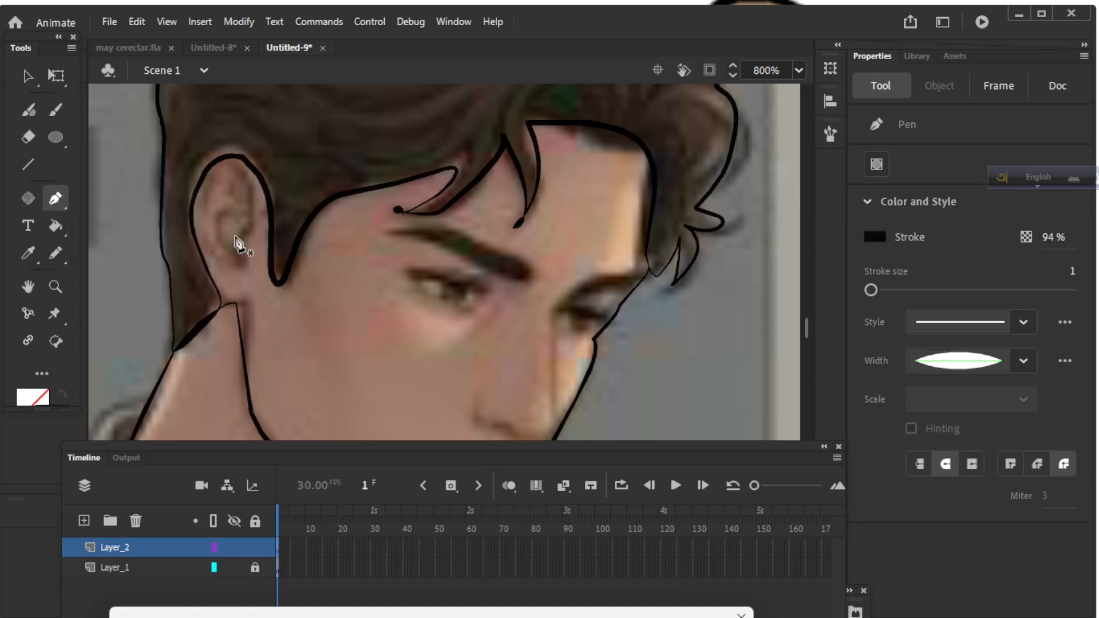
click(529, 271)
drag(403, 233, 355, 246)
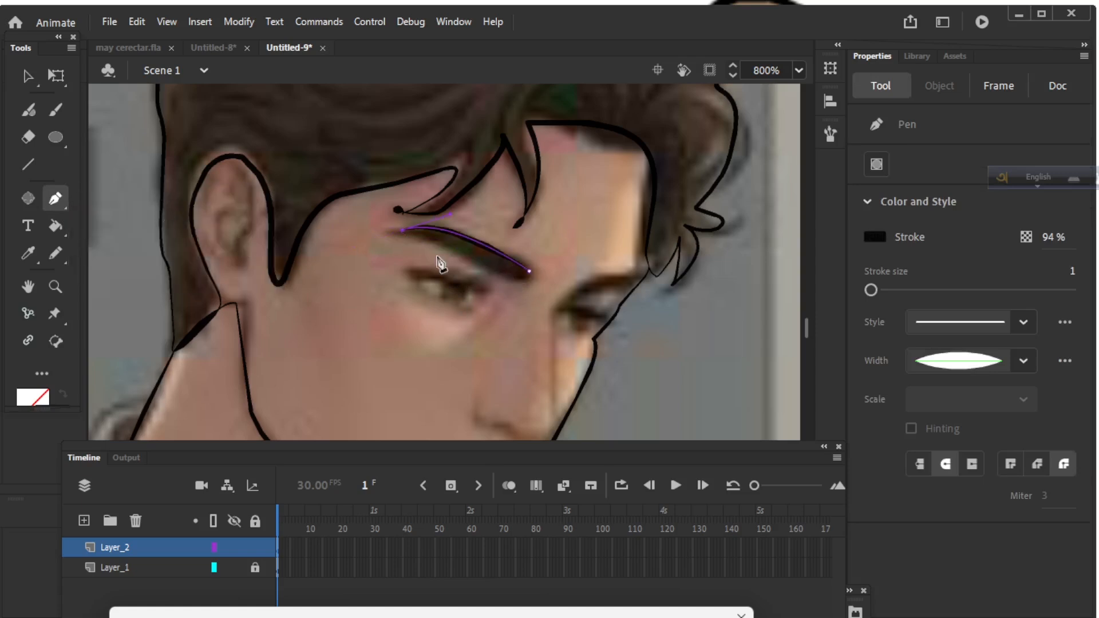
click(519, 280)
drag(518, 280, 530, 292)
click(519, 280)
click(528, 273)
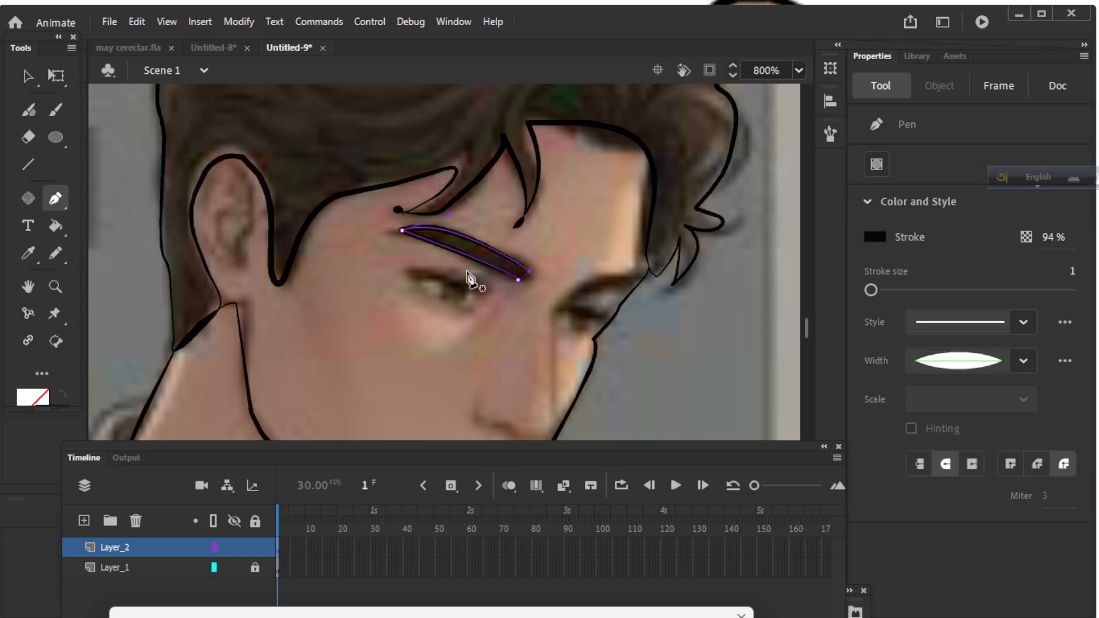
Trace a curved stroke along the right eye's upper edge, joining it to the face outline.
click(32, 75)
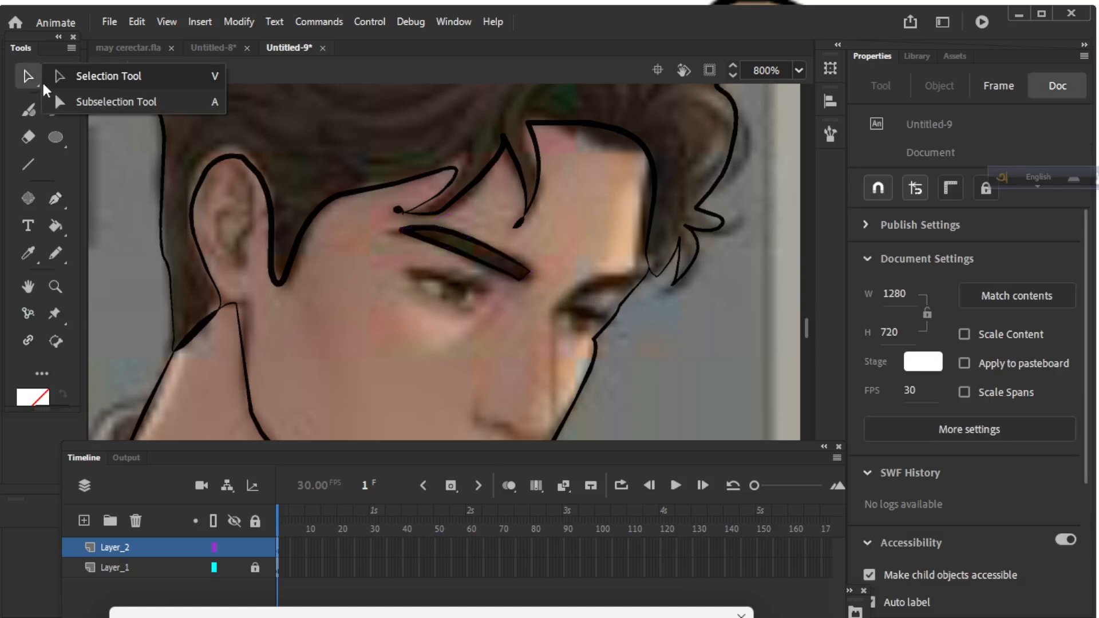
click(74, 200)
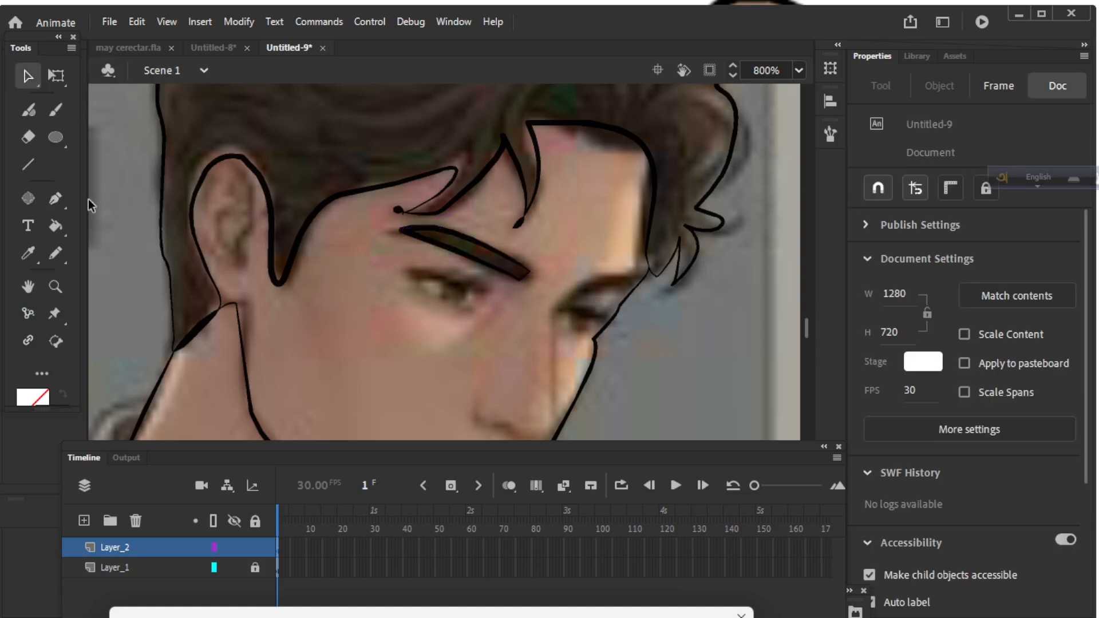
click(579, 288)
click(56, 203)
click(56, 205)
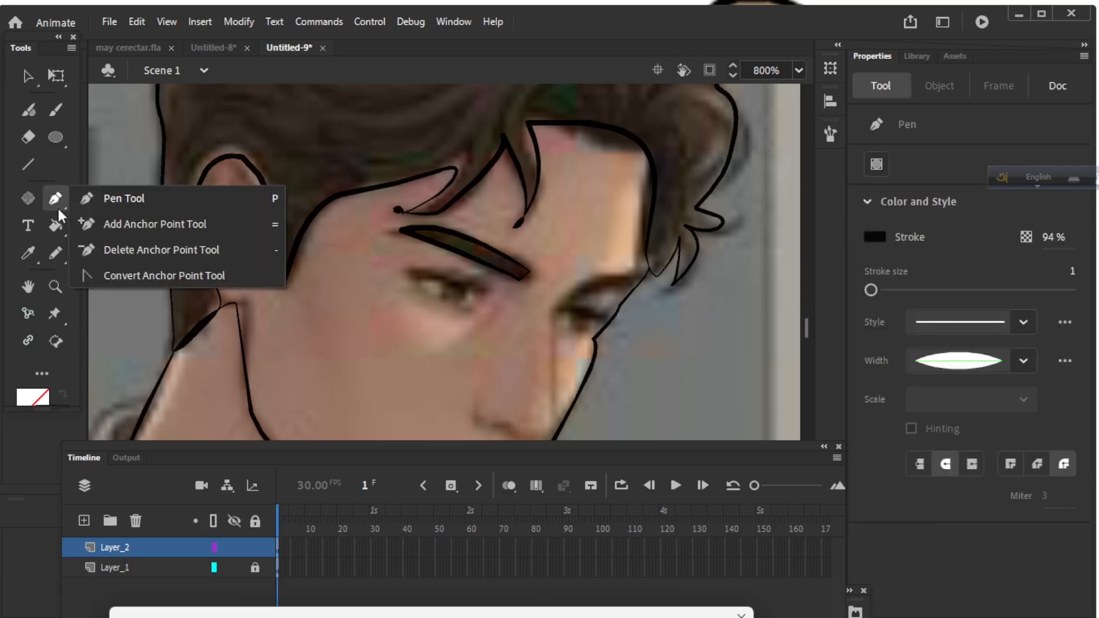
click(87, 198)
click(571, 295)
click(641, 279)
drag(641, 280, 652, 295)
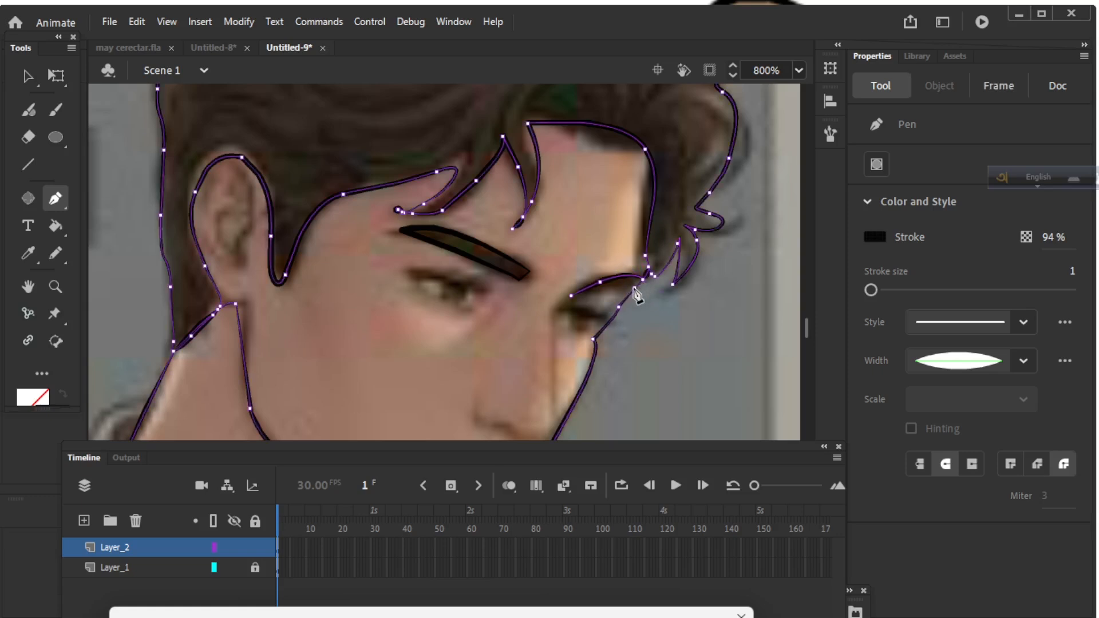
click(572, 296)
drag(573, 296, 526, 301)
key(ctrl+minus)
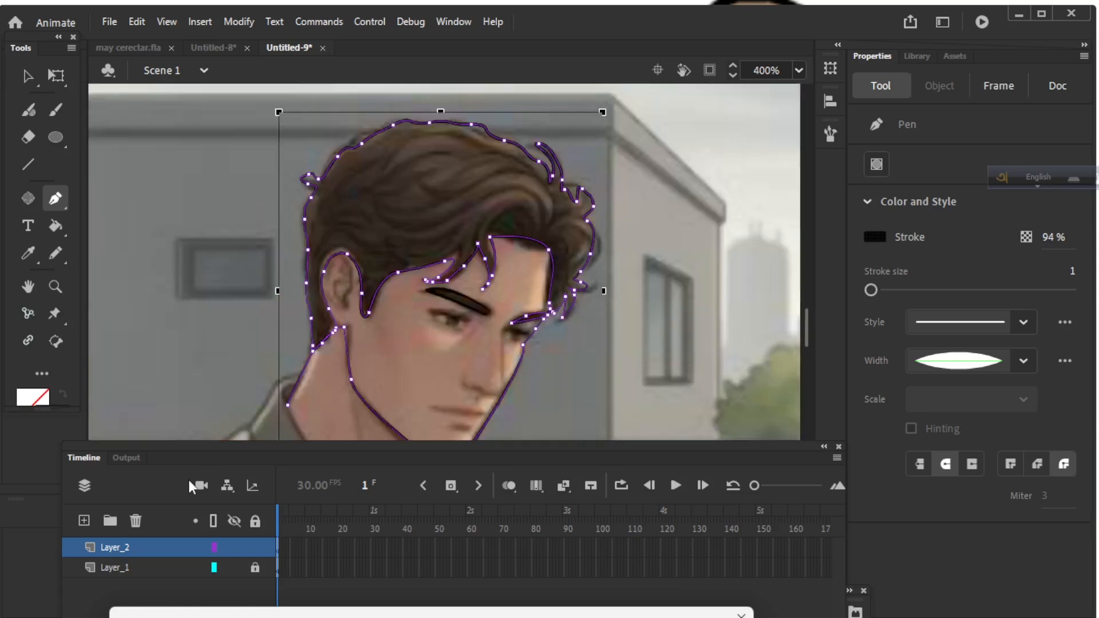
Hide the Layer_1 reference photo and zoom out to 200% on the line drawing.
click(234, 568)
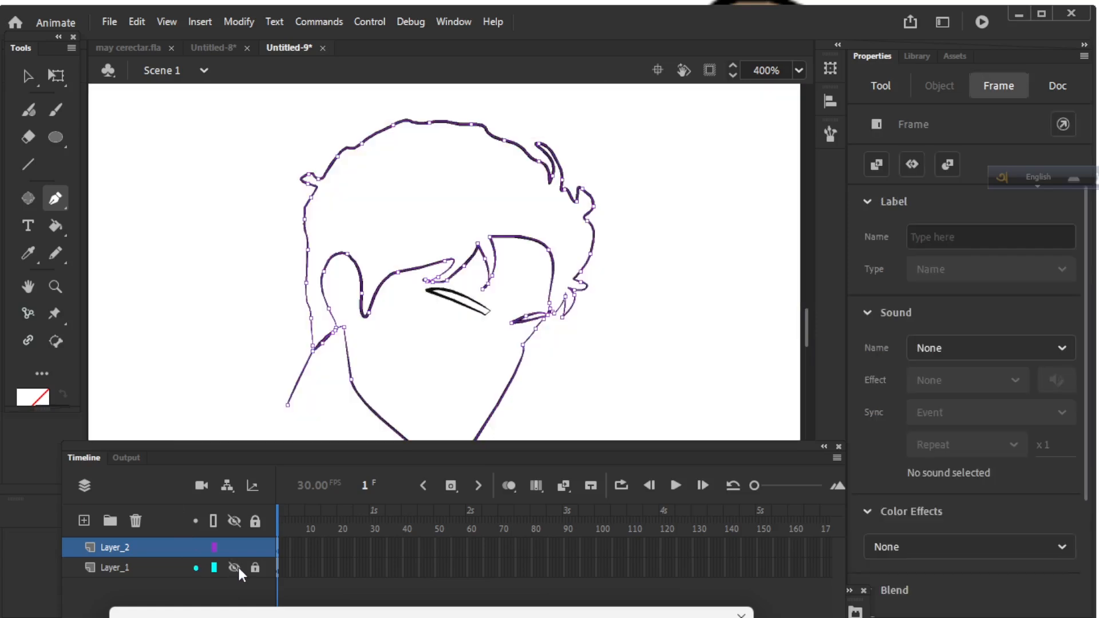
key(v)
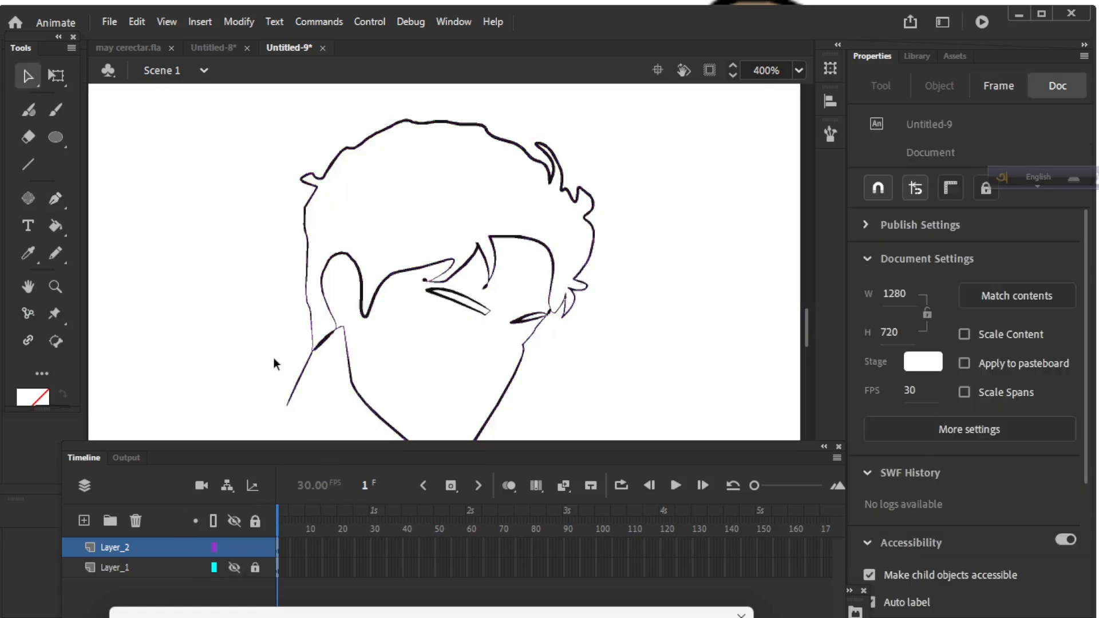
key(ctrl+minus)
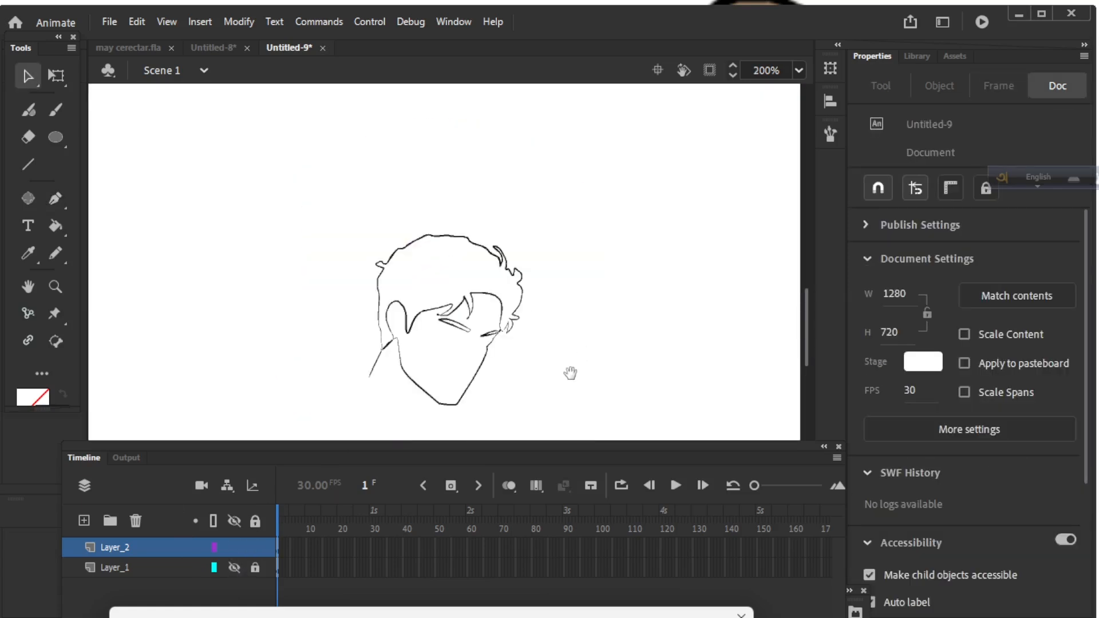
scroll(571, 372, down, 3)
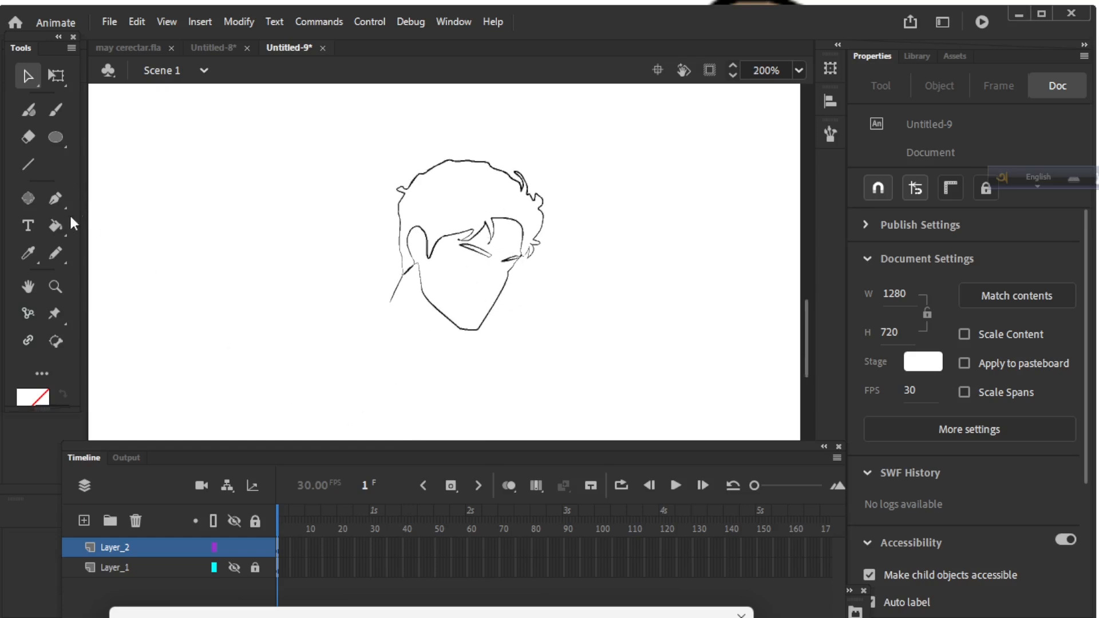
click(28, 225)
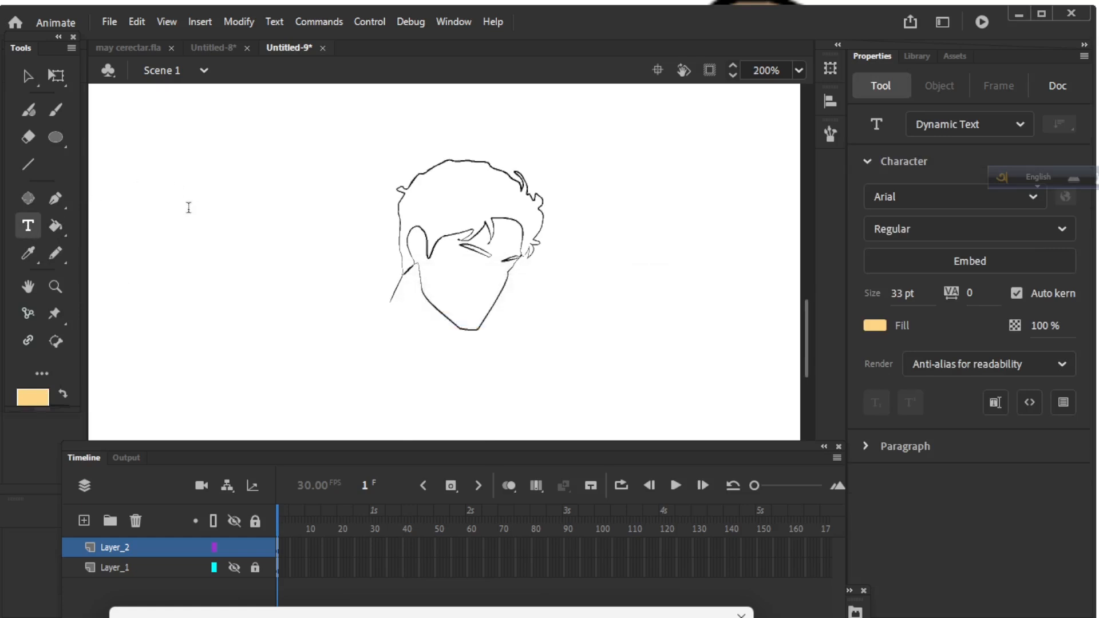
Add a text box left of the head reading 'basirv' and narrow it so the text wraps.
drag(186, 159, 353, 225)
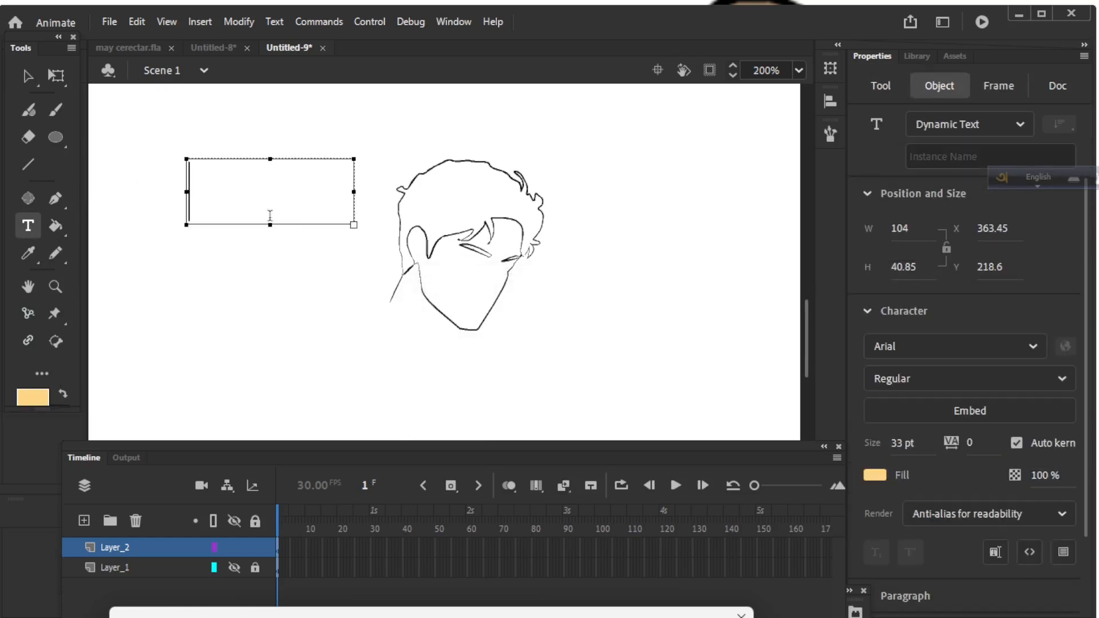
text(basir)
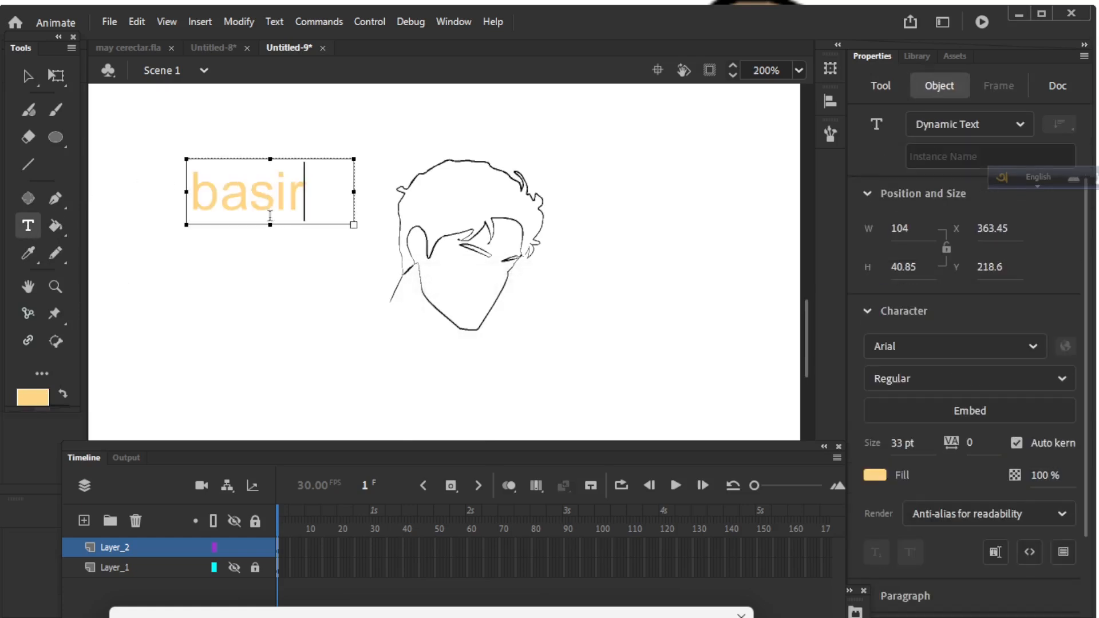
text(v)
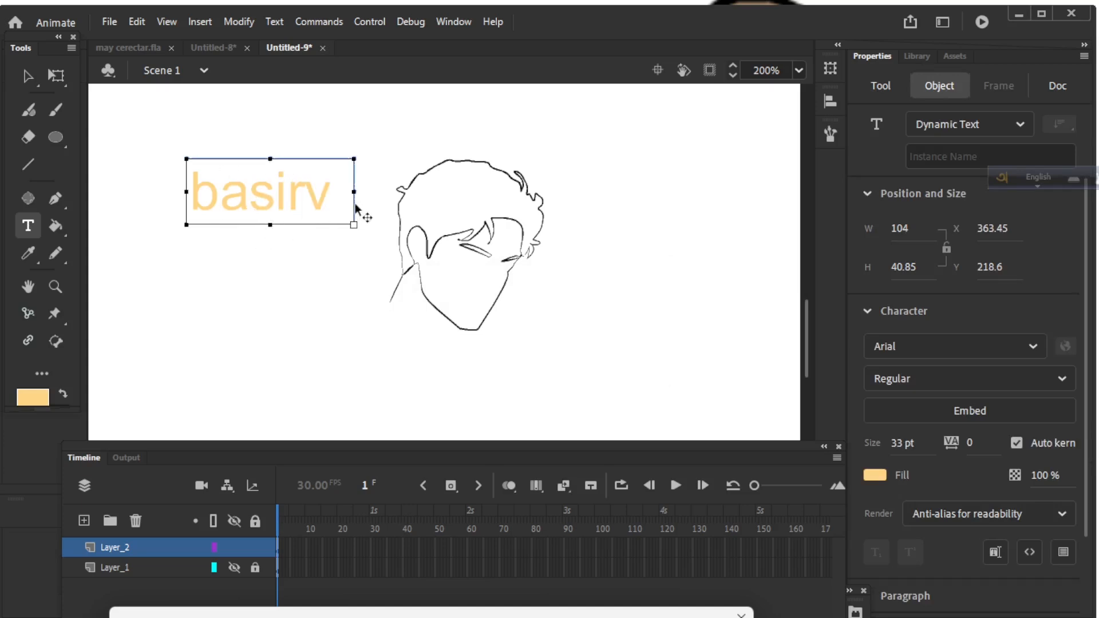
drag(355, 193, 318, 194)
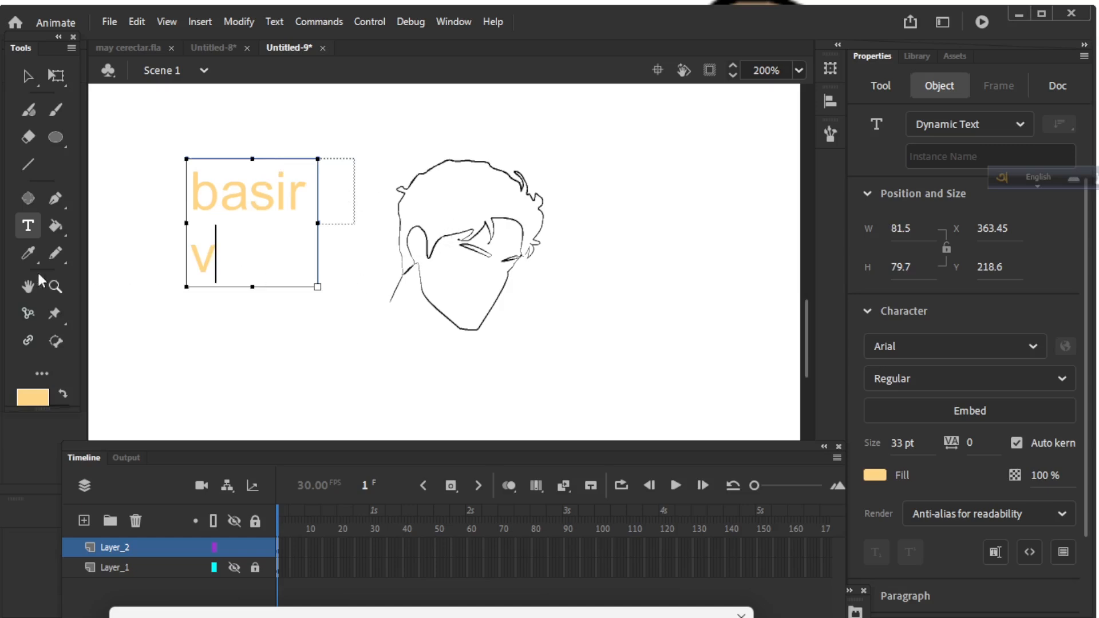
click(53, 227)
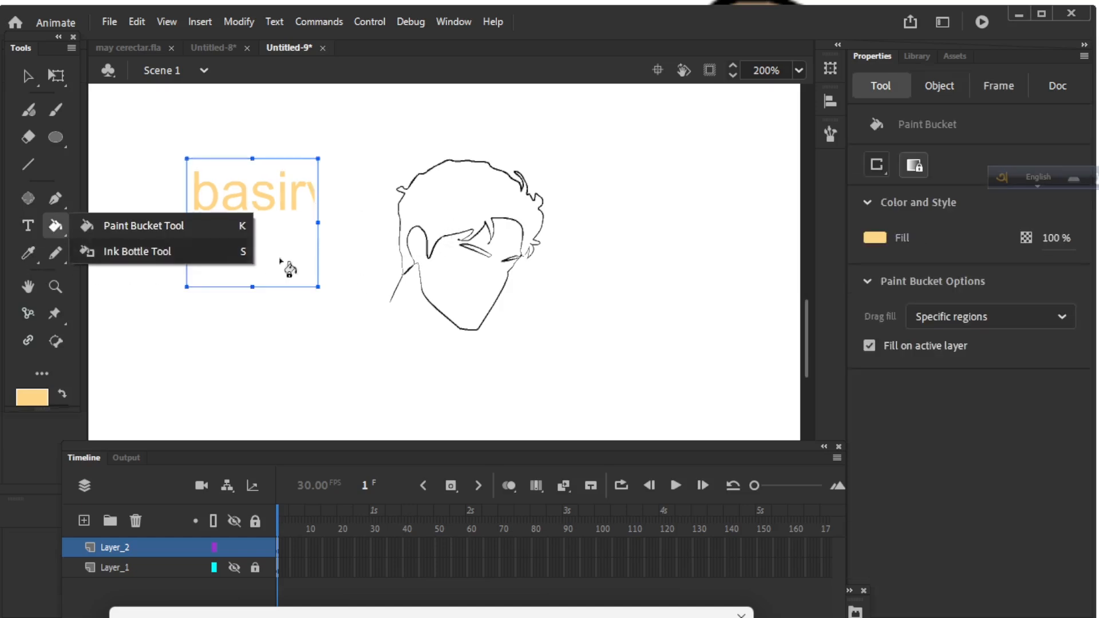
Fill the face pale orange, then fill the hair and sideburn black.
click(461, 288)
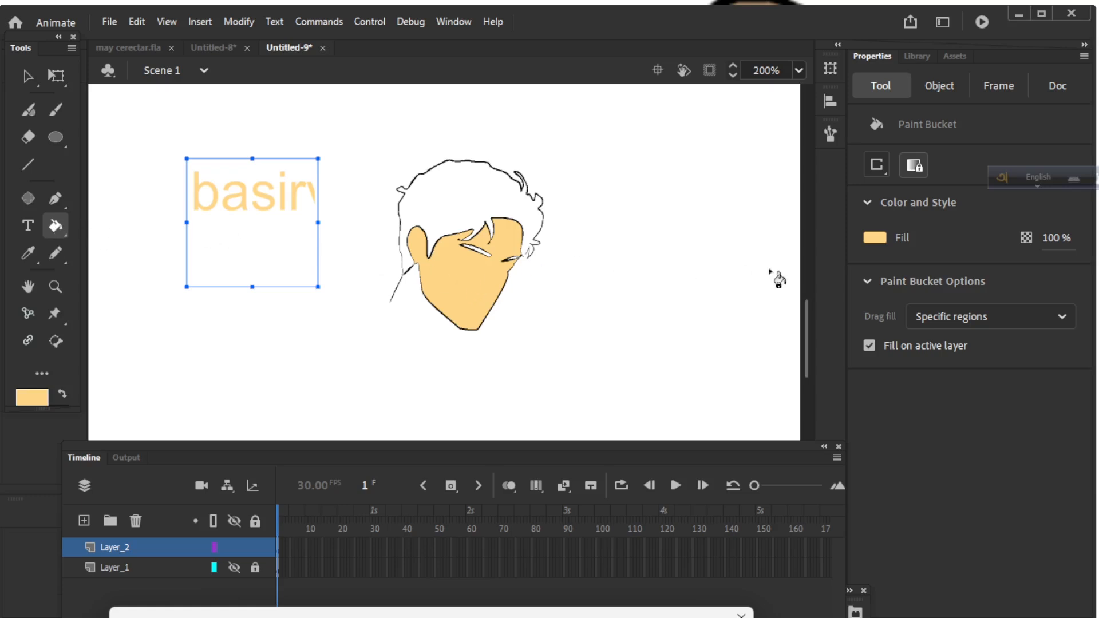
click(876, 239)
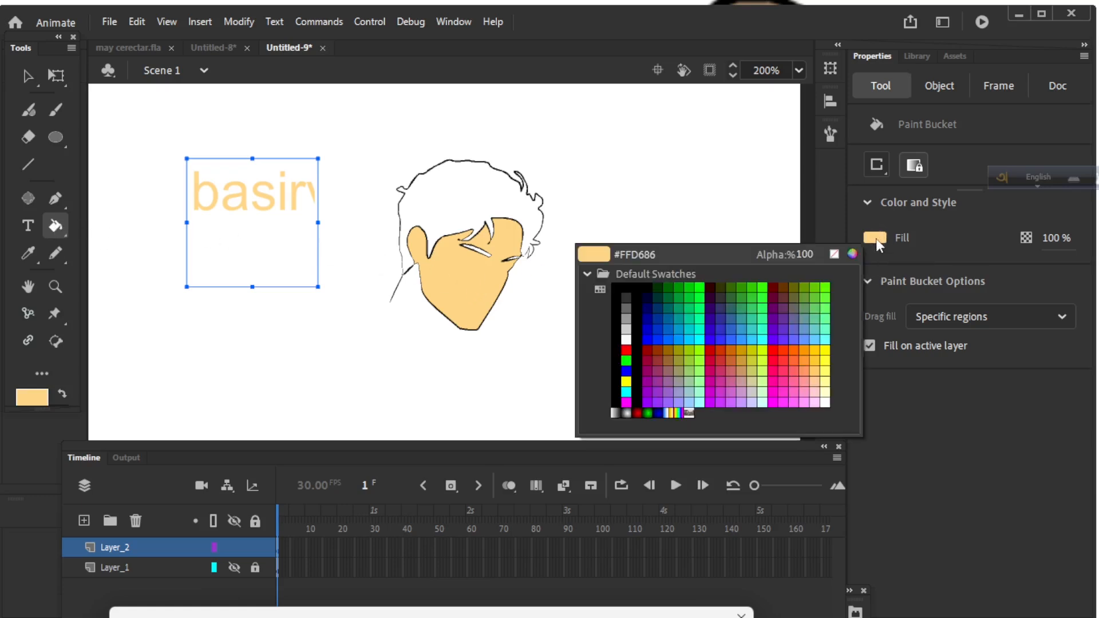
click(637, 298)
click(475, 211)
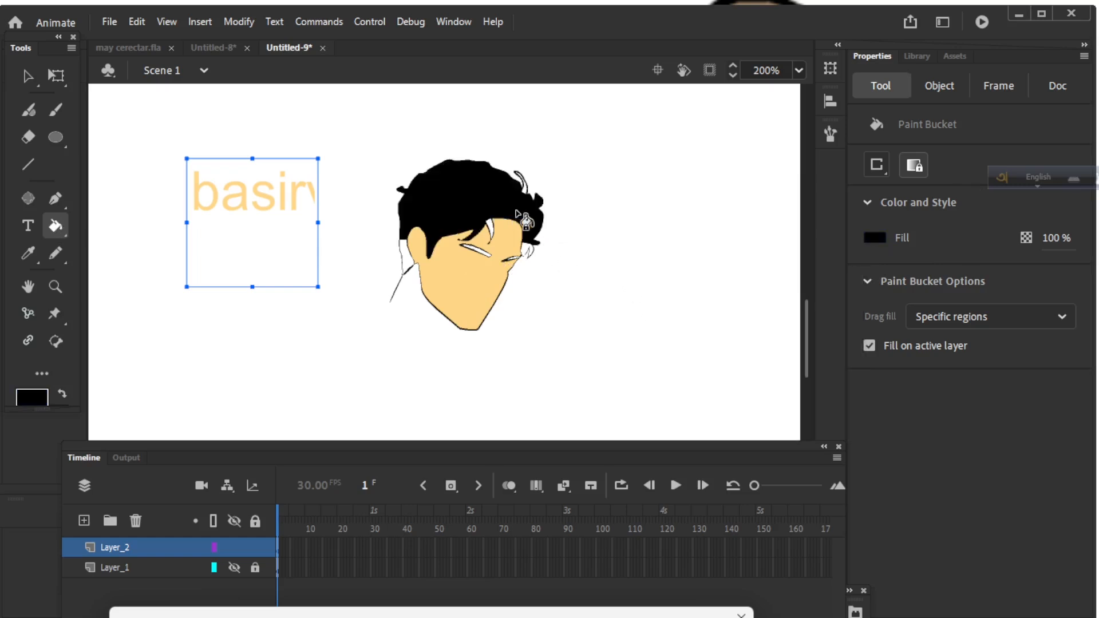
click(409, 261)
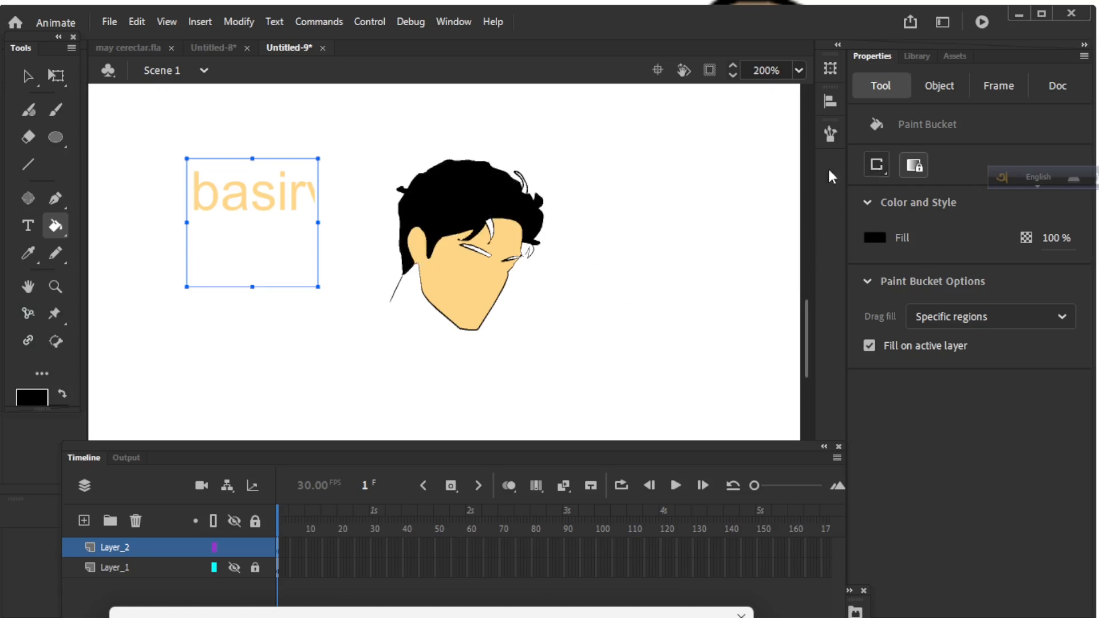
Set the bucket to Close Large Gaps and fill the white gaps by the eye and hair black.
click(879, 166)
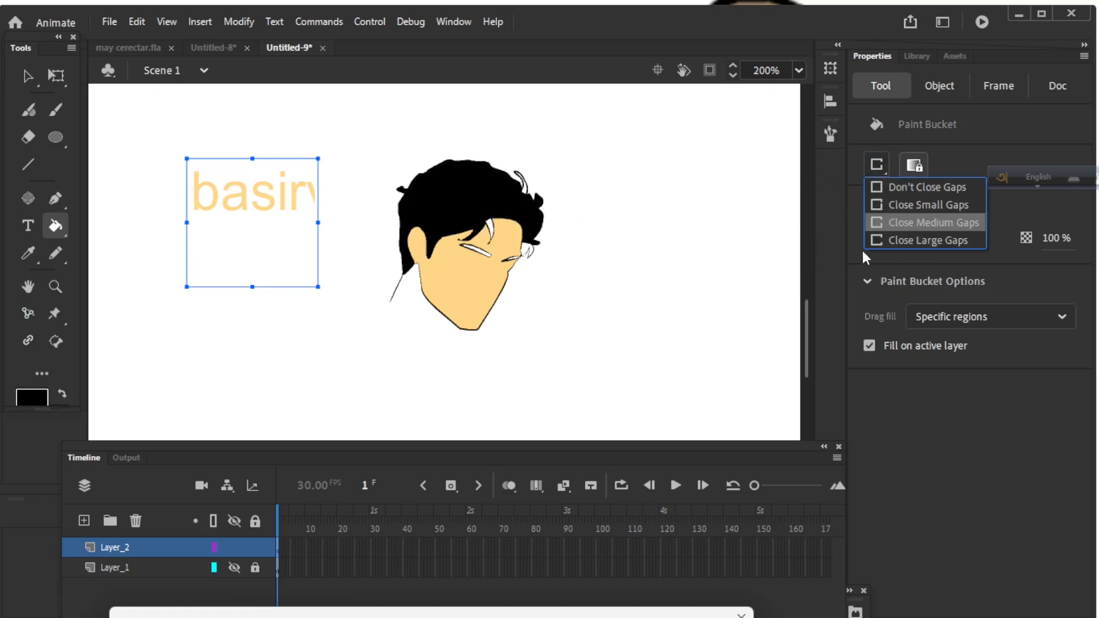
click(901, 236)
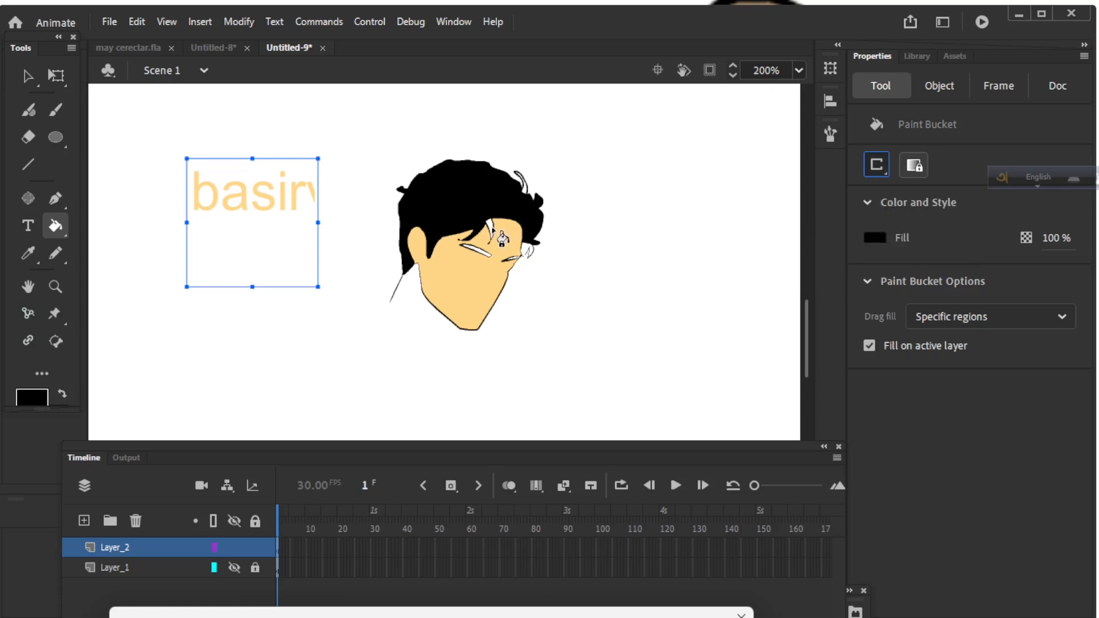
click(486, 255)
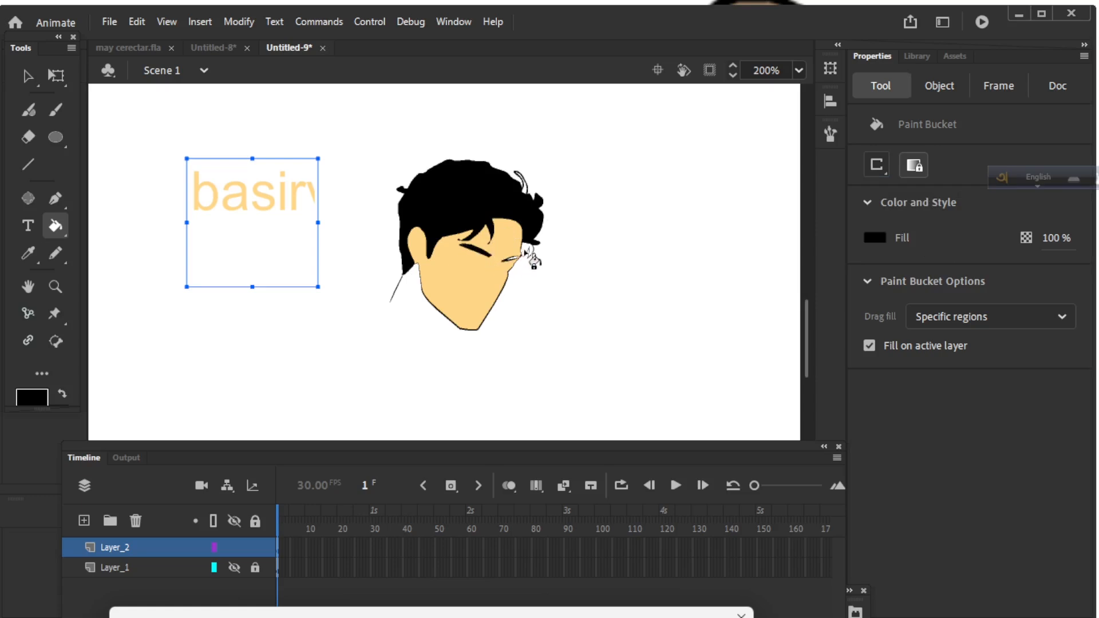
click(525, 189)
Lower the fill alpha to 60% and refill the hair strands and eyebrow semi-transparent gray.
drag(1055, 241, 1047, 245)
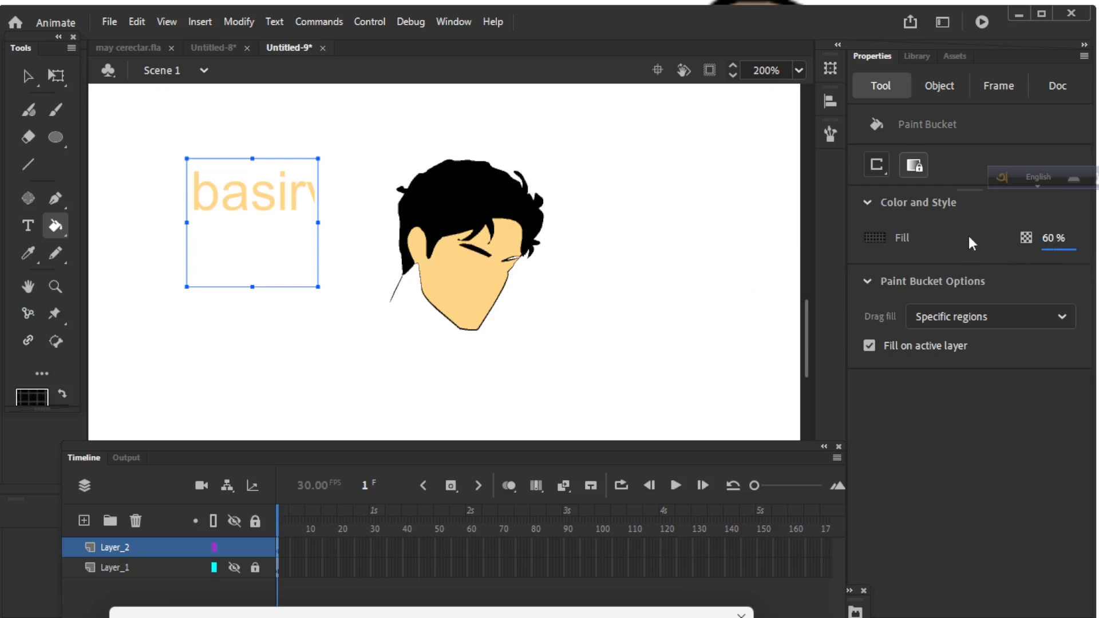
click(461, 199)
click(408, 259)
click(476, 257)
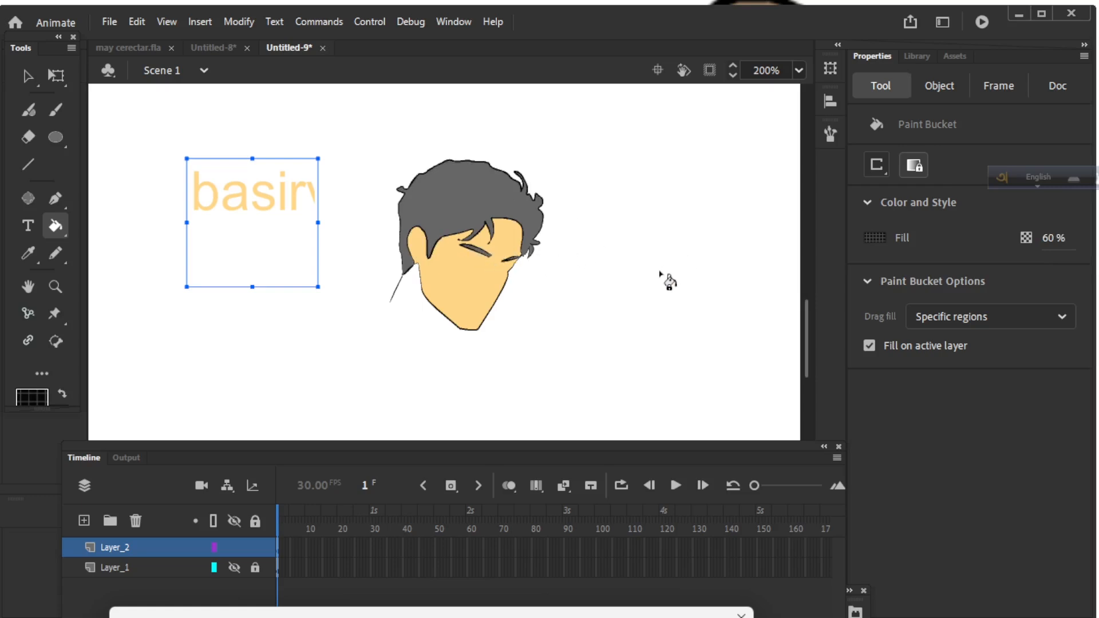
click(26, 253)
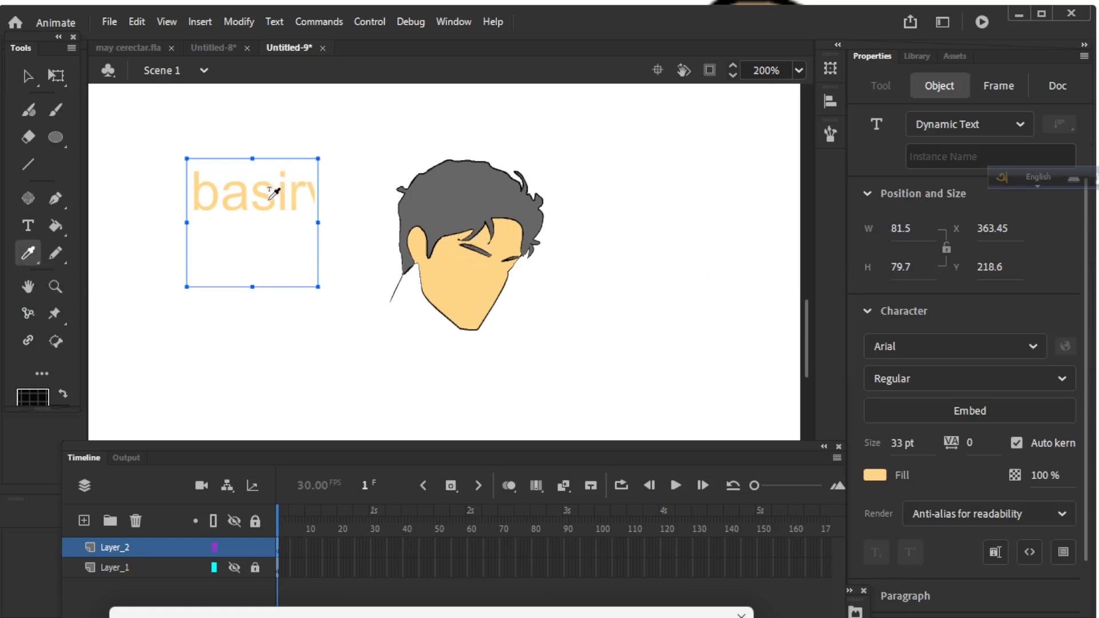
Sample the text field's colour, then the face's peach fill, with the Eyedropper.
click(216, 194)
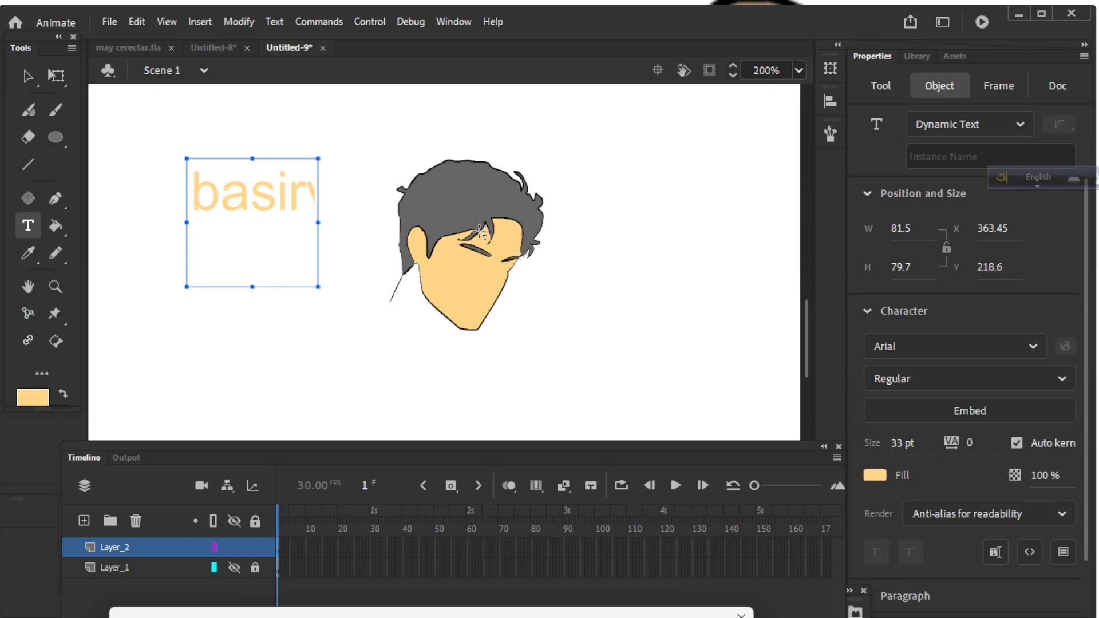
key(k)
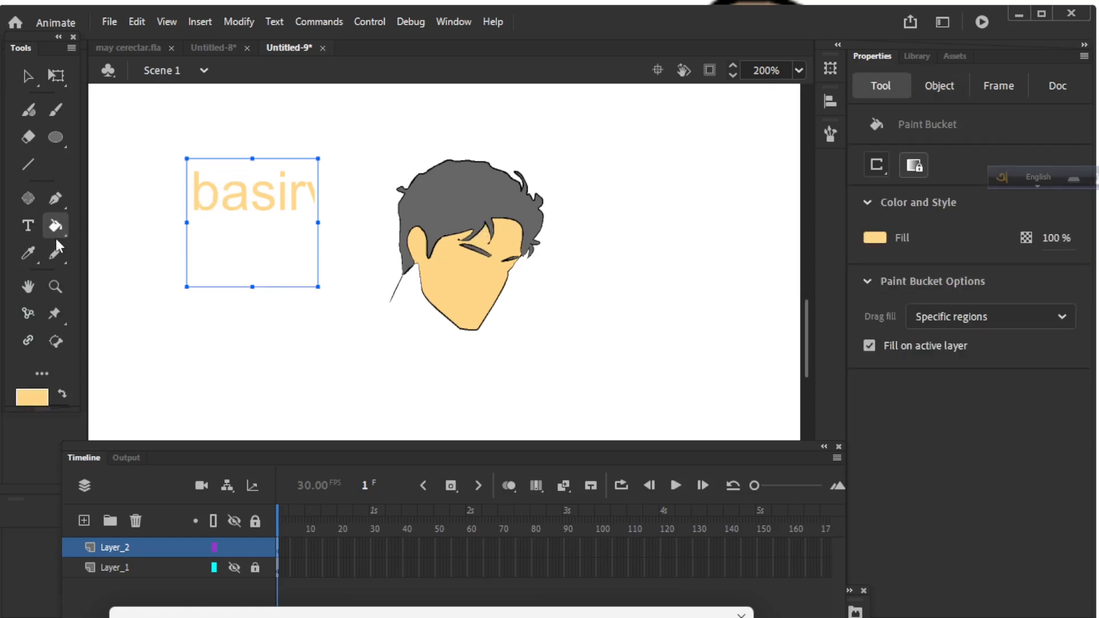
click(28, 252)
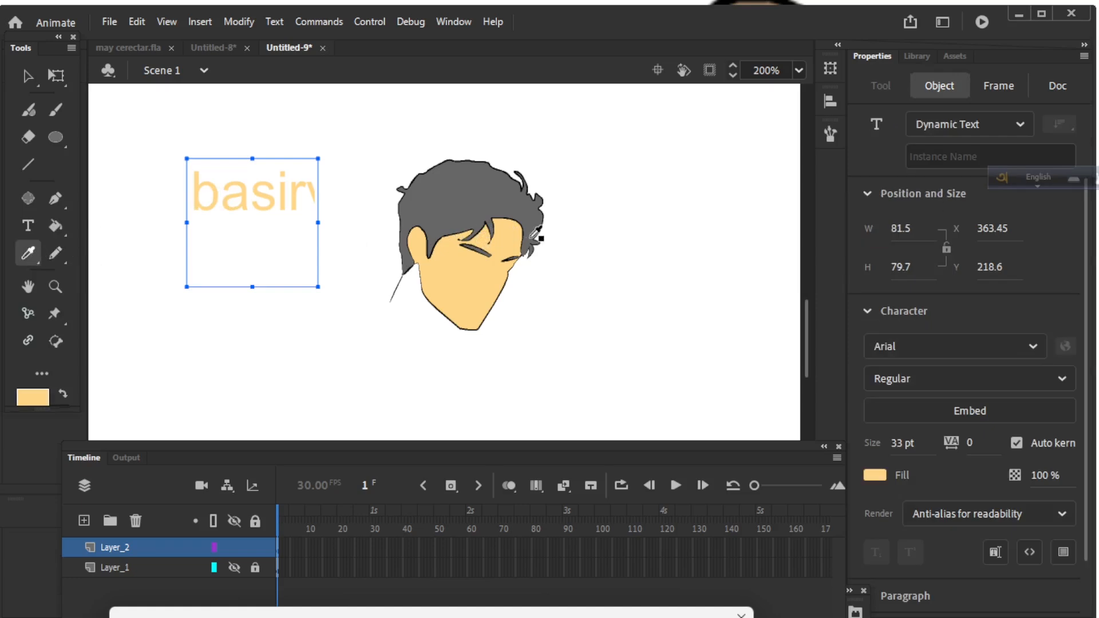
click(485, 280)
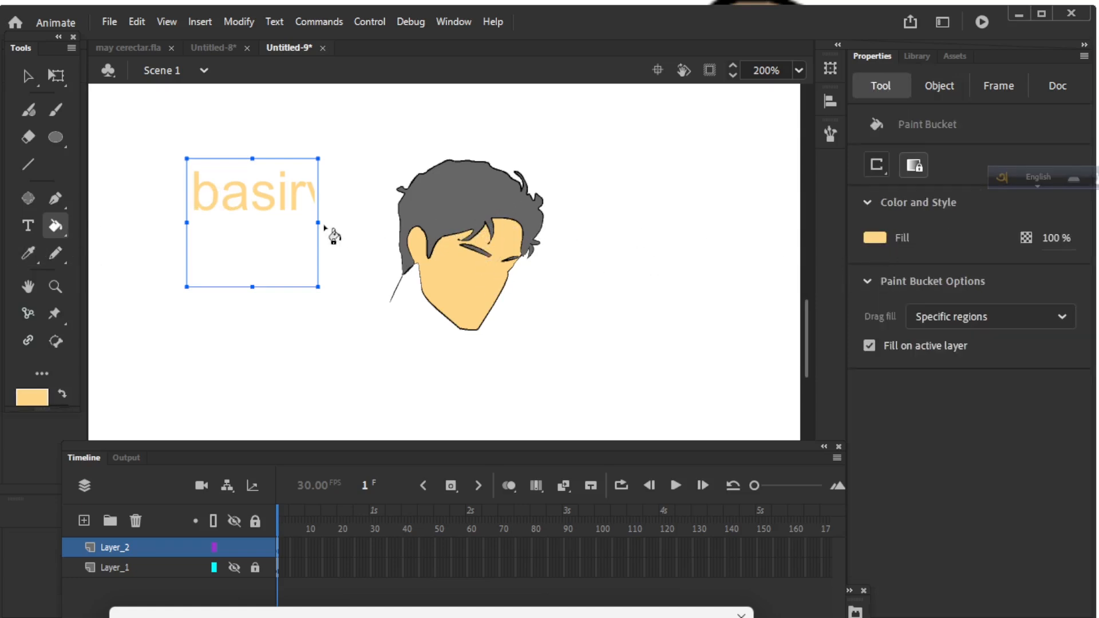
Resample the text colour and leave the Paint Bucket active with peach at 100% fill.
click(29, 252)
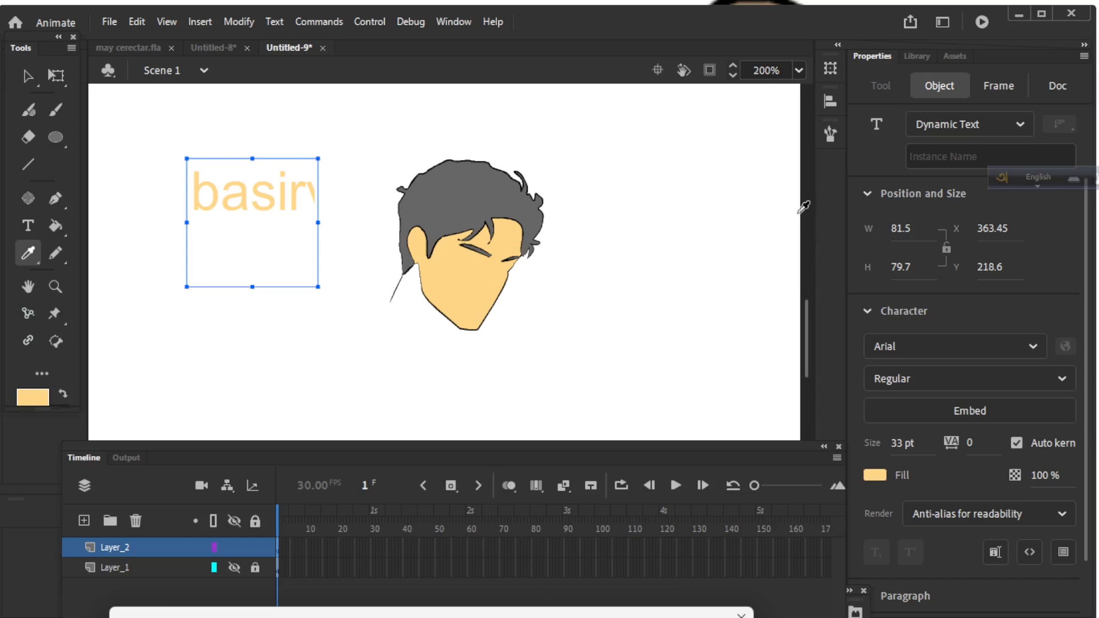
click(273, 196)
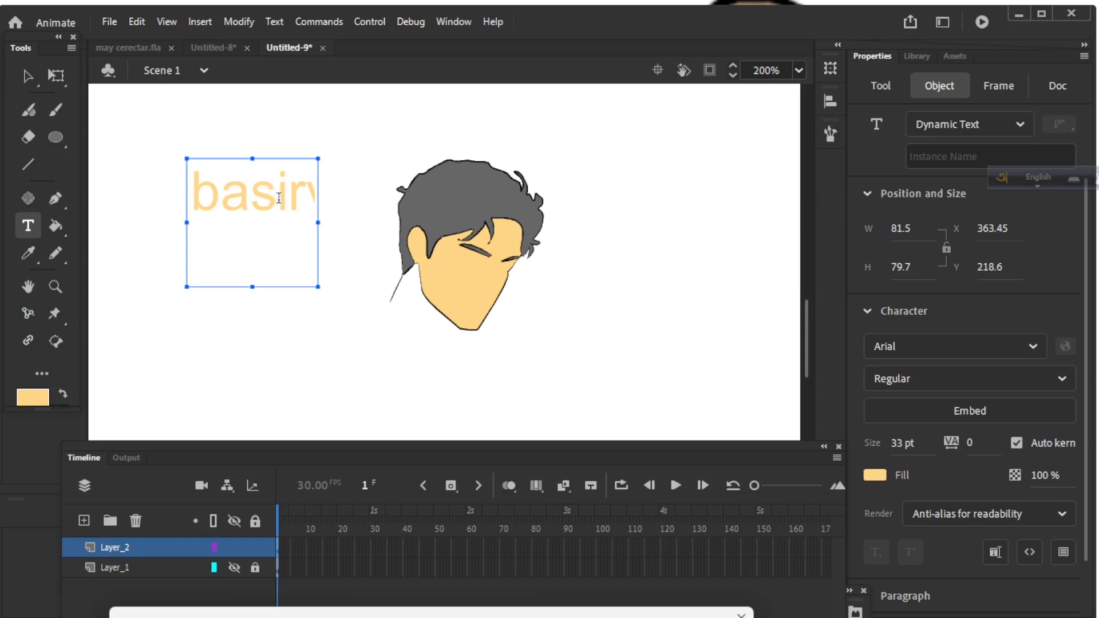
click(27, 253)
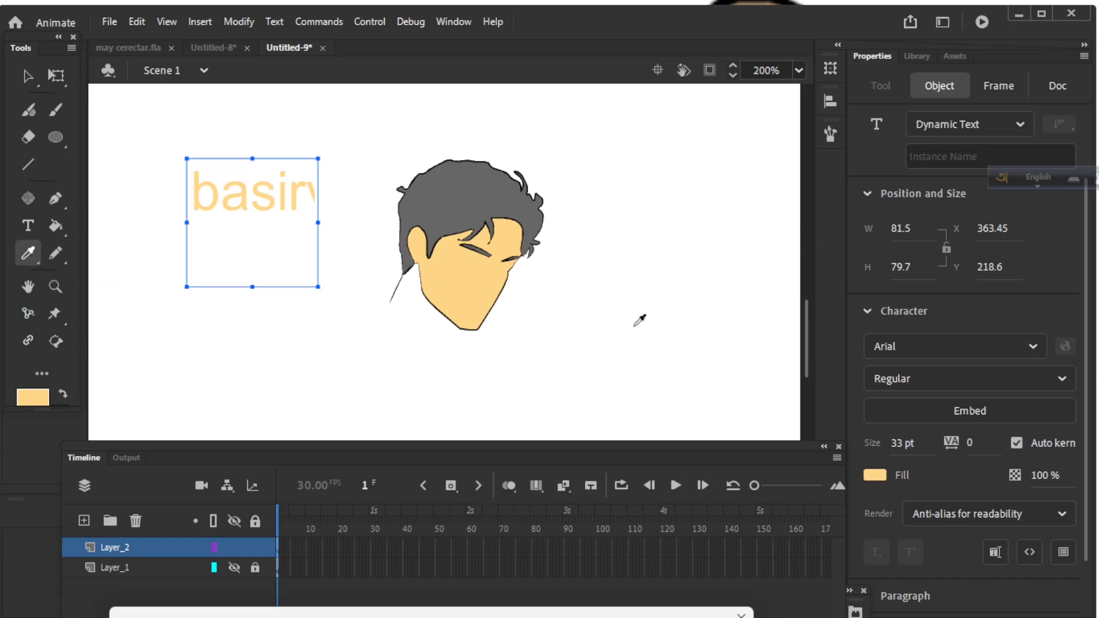
click(55, 252)
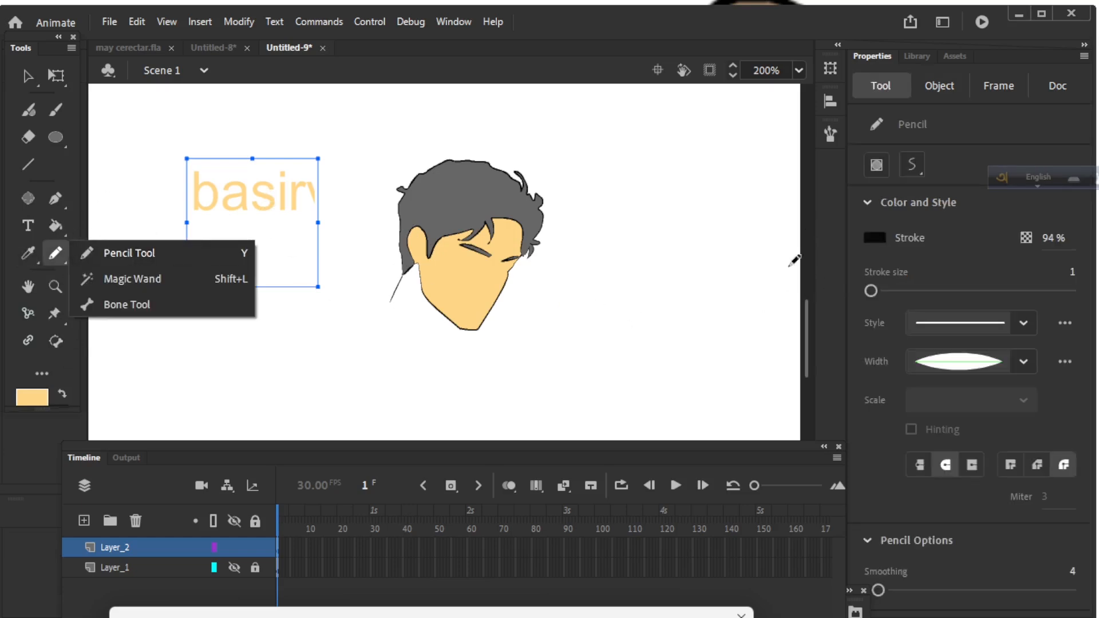
click(55, 226)
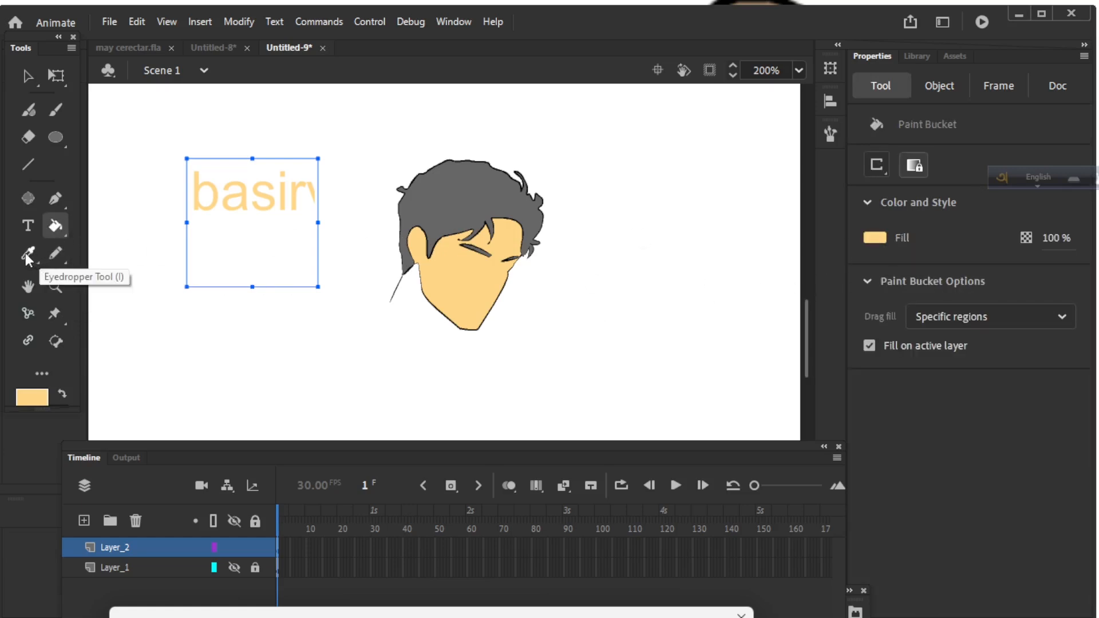
Colour the 'basir' text with grey sampled from the photo's wall, keeping the face peach, then hide Layer_1.
click(233, 568)
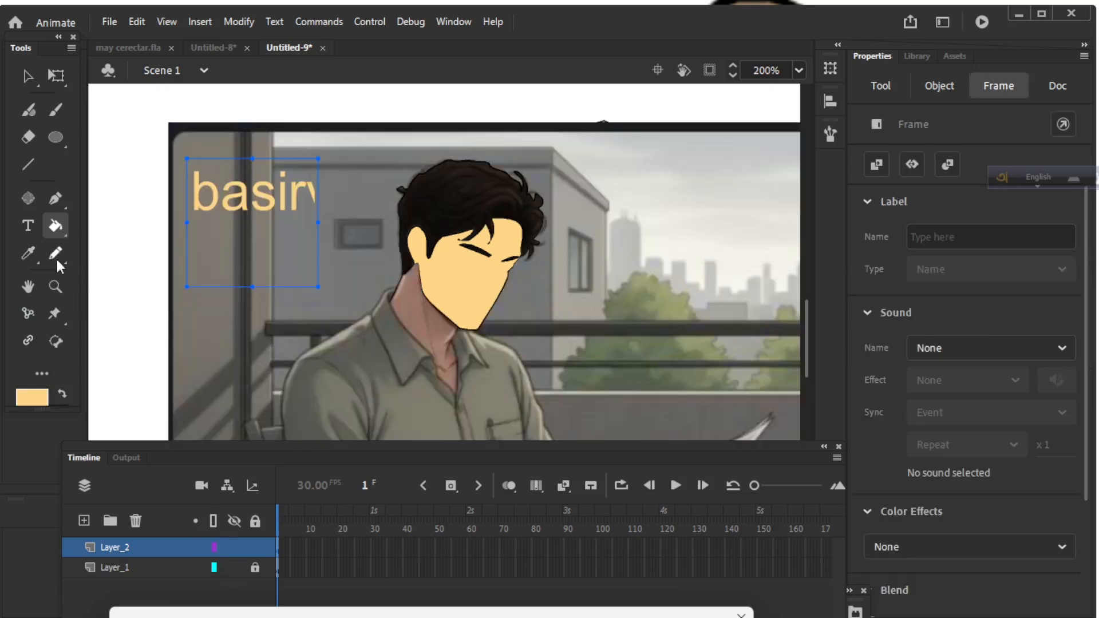
click(27, 255)
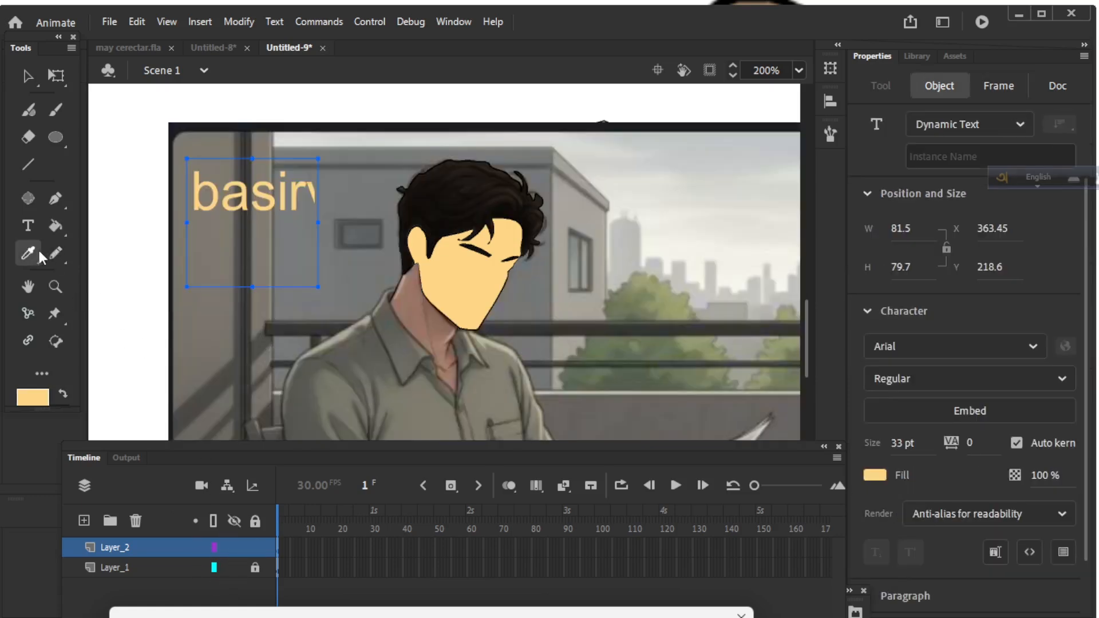
click(366, 292)
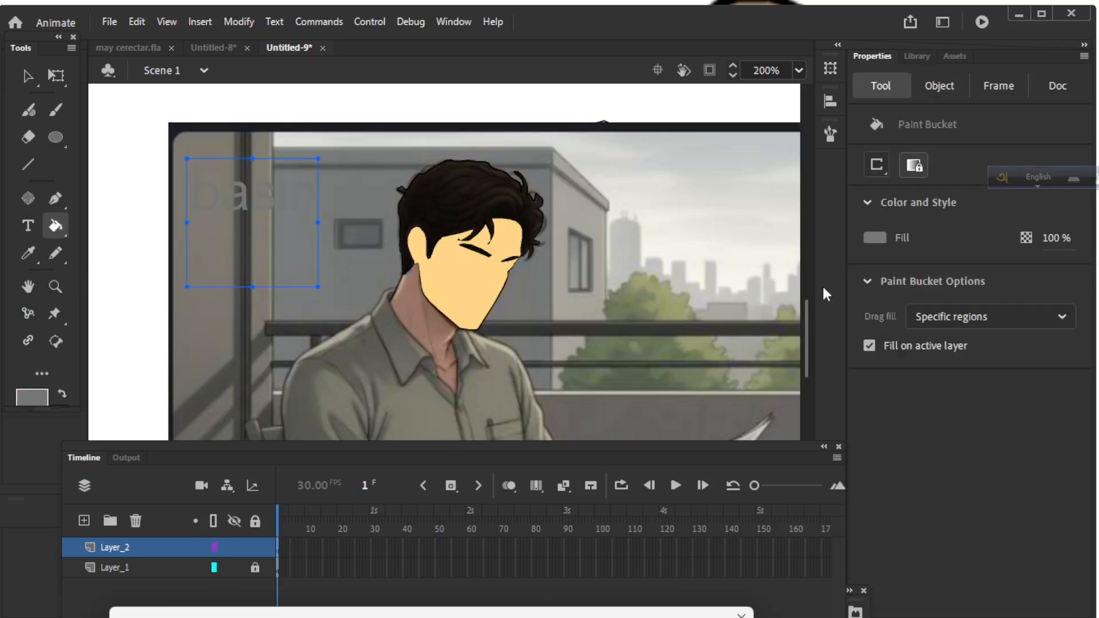
click(464, 289)
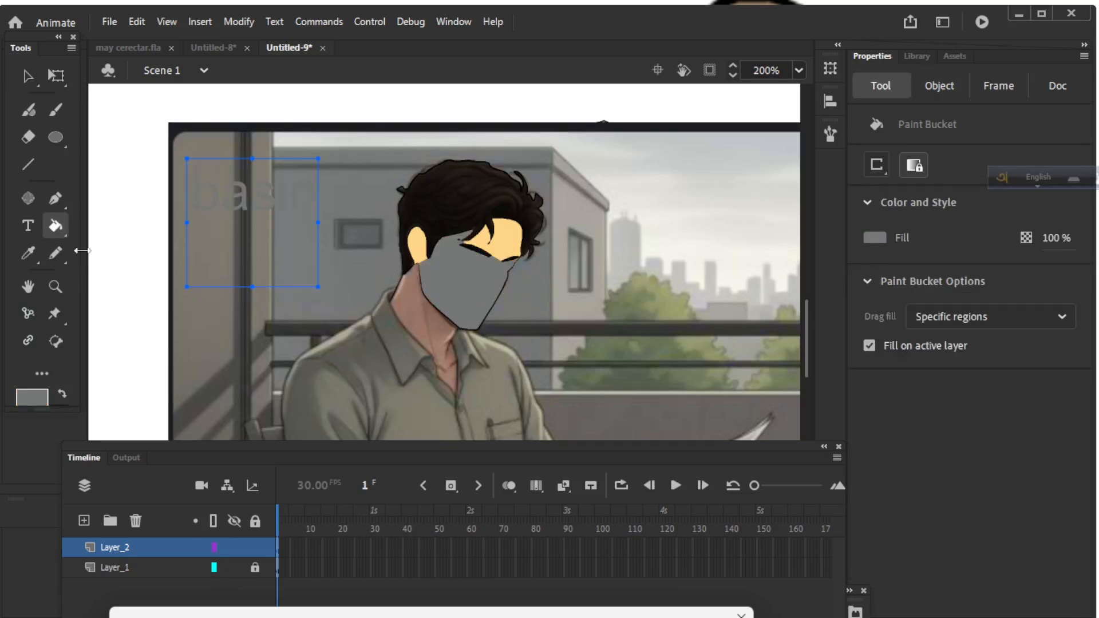
key(ctrl+z)
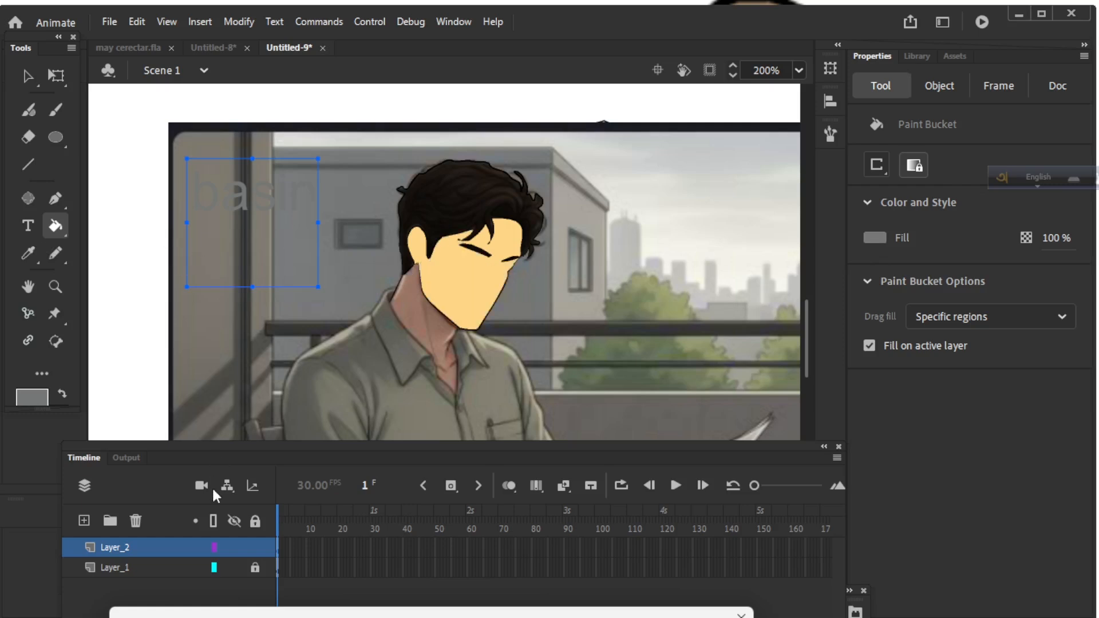
click(231, 555)
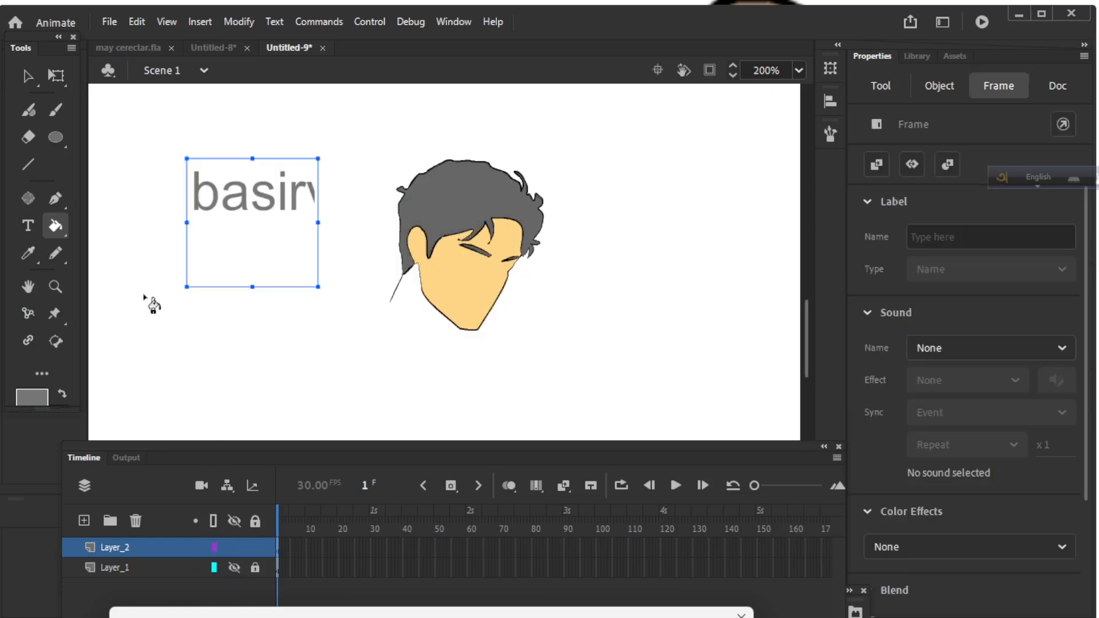
Pan to empty stage and brush a rough grey head outline above the text with the Classic Brush.
click(28, 288)
mouse_move(408, 321)
mouse_down()
mouse_move(458, 286)
mouse_move(392, 323)
mouse_up()
drag(459, 287, 495, 282)
drag(459, 245, 619, 349)
drag(417, 248, 650, 364)
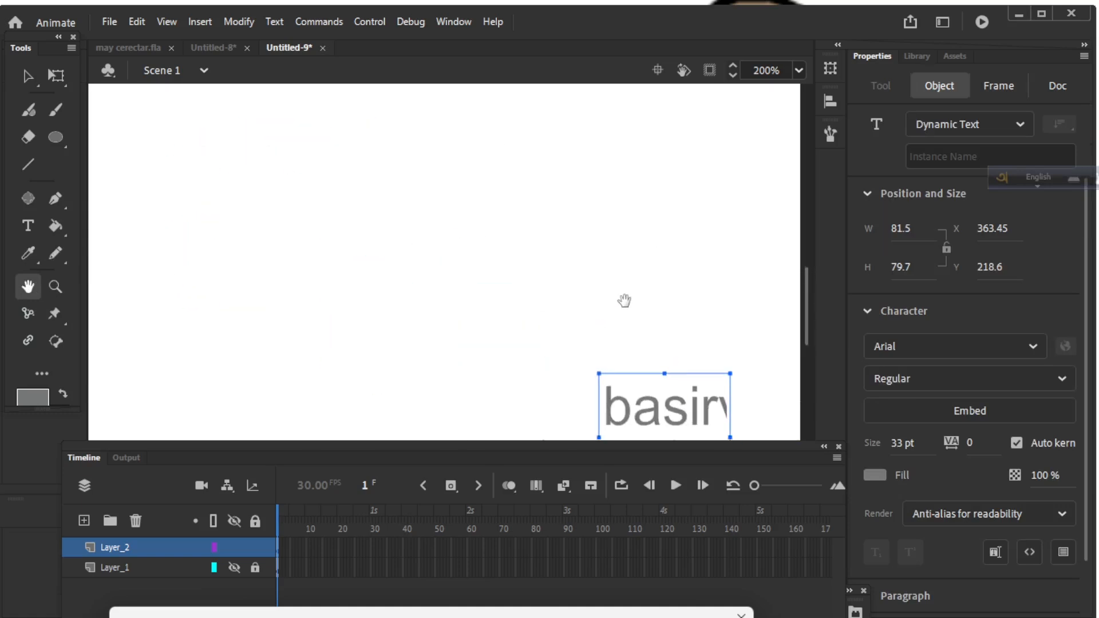
drag(626, 194, 324, 242)
drag(121, 282, 139, 238)
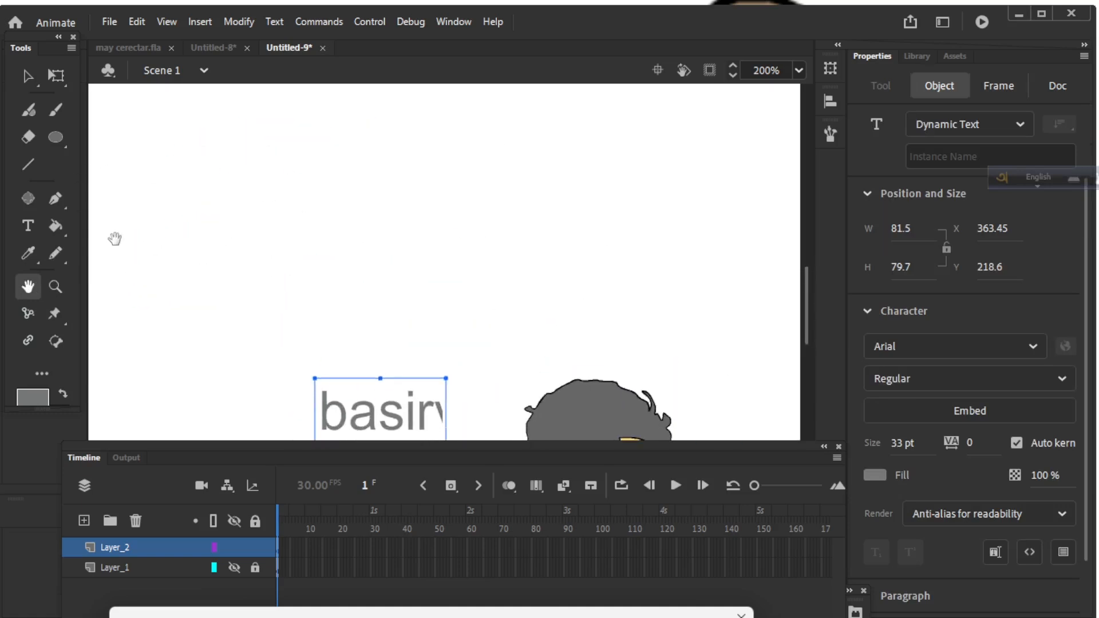
click(55, 254)
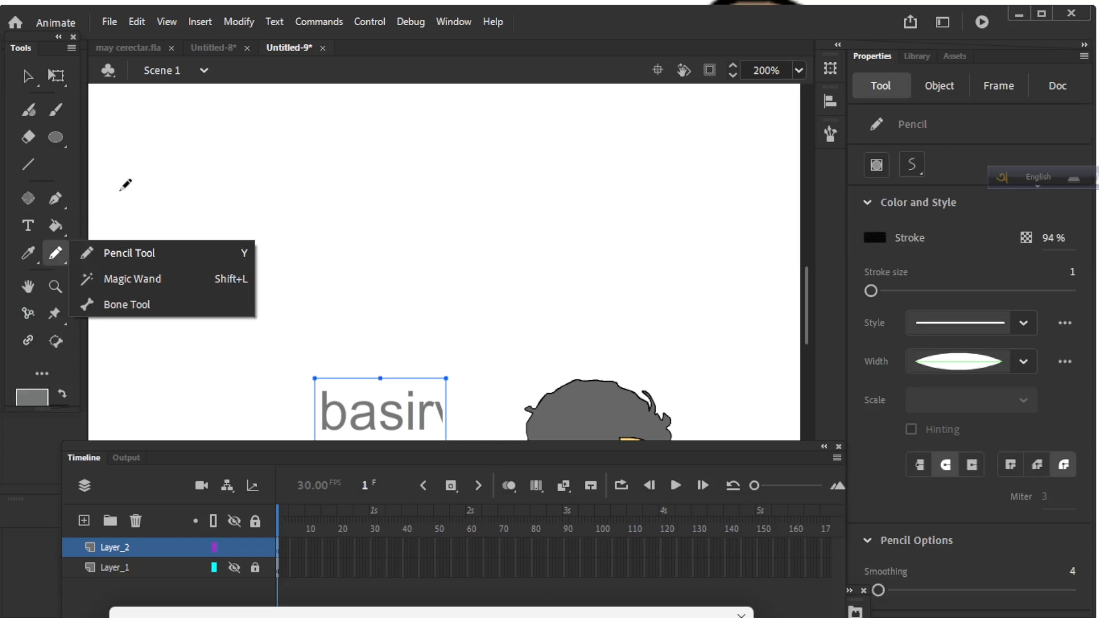
click(53, 253)
click(67, 110)
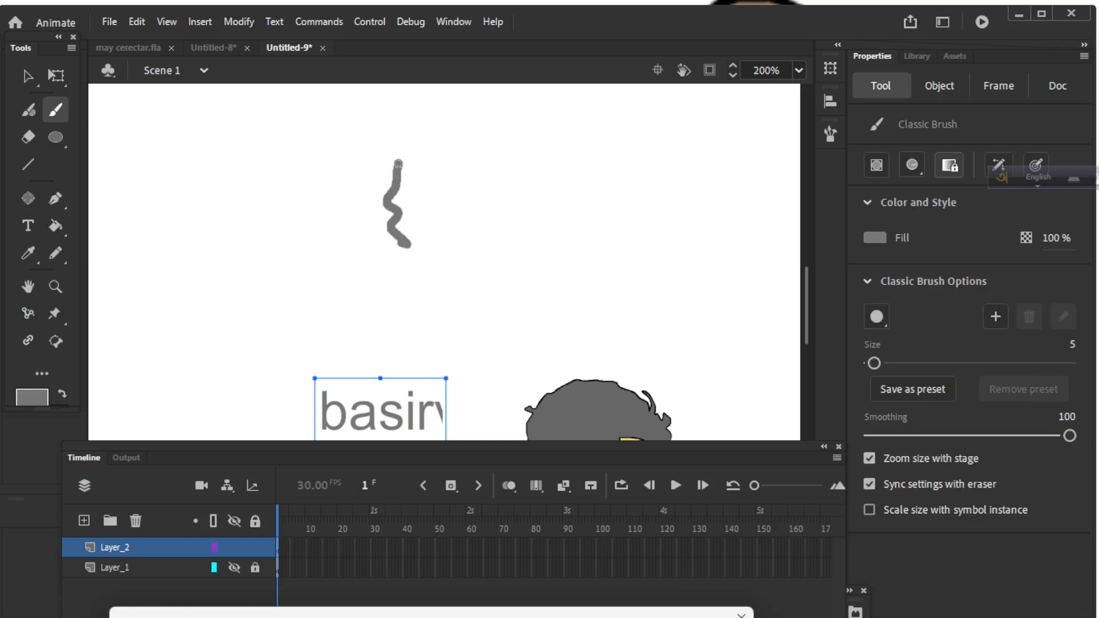
mouse_move(392, 257)
mouse_down()
mouse_move(394, 280)
mouse_move(474, 248)
mouse_move(485, 164)
mouse_move(410, 154)
mouse_up()
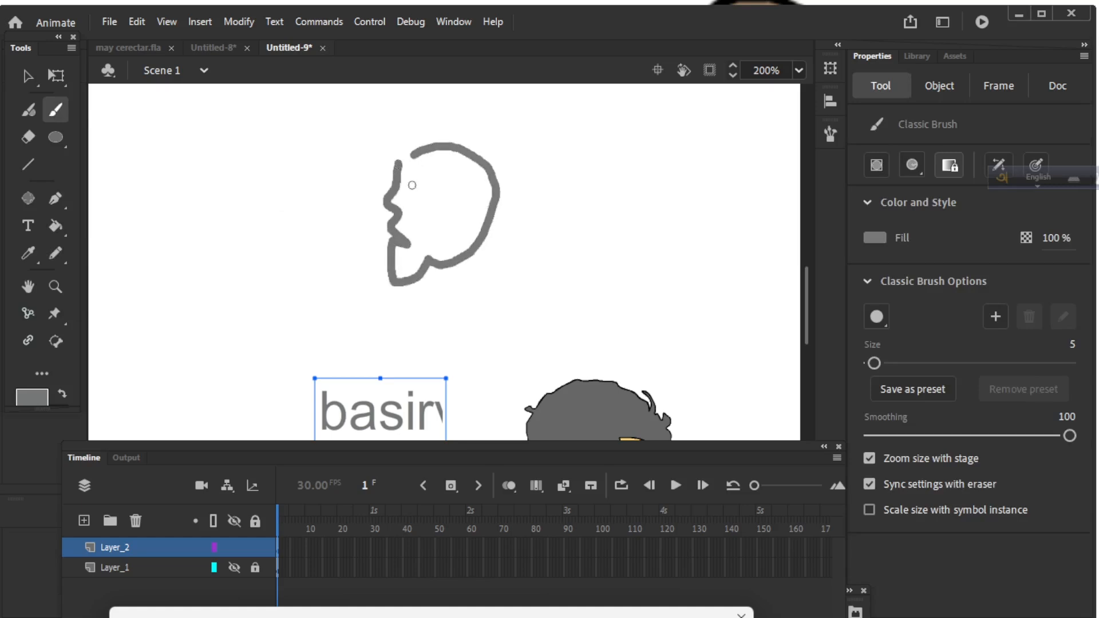
Pan and zoom the view back to show the cartoon face and 'basir' text.
click(31, 287)
mouse_move(542, 361)
mouse_down()
mouse_move(484, 208)
mouse_move(484, 261)
mouse_up()
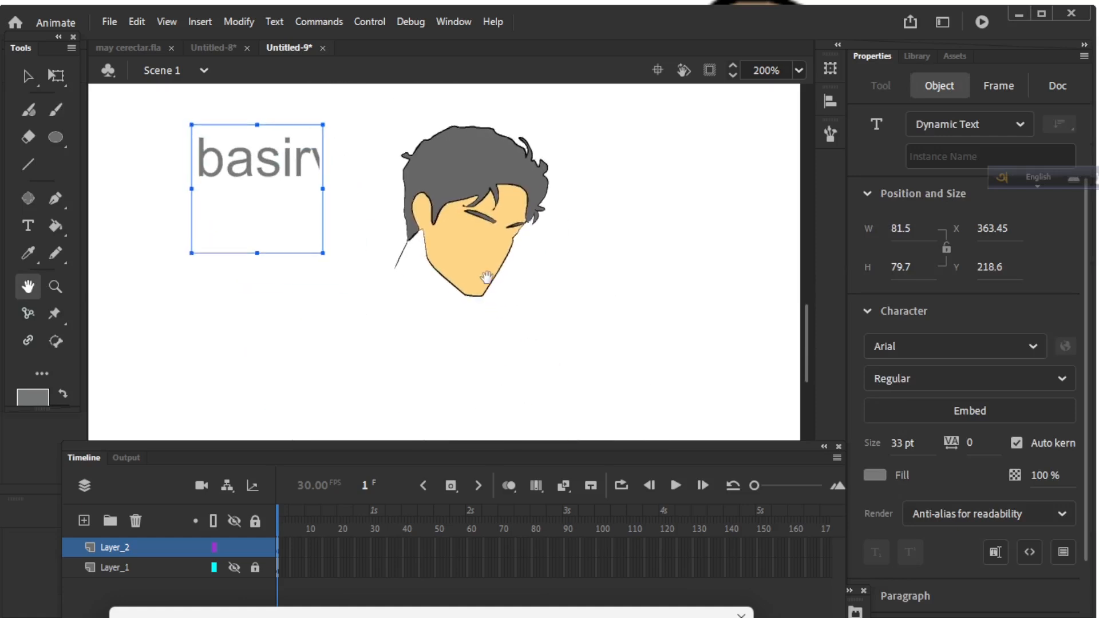
click(56, 286)
drag(467, 364, 461, 327)
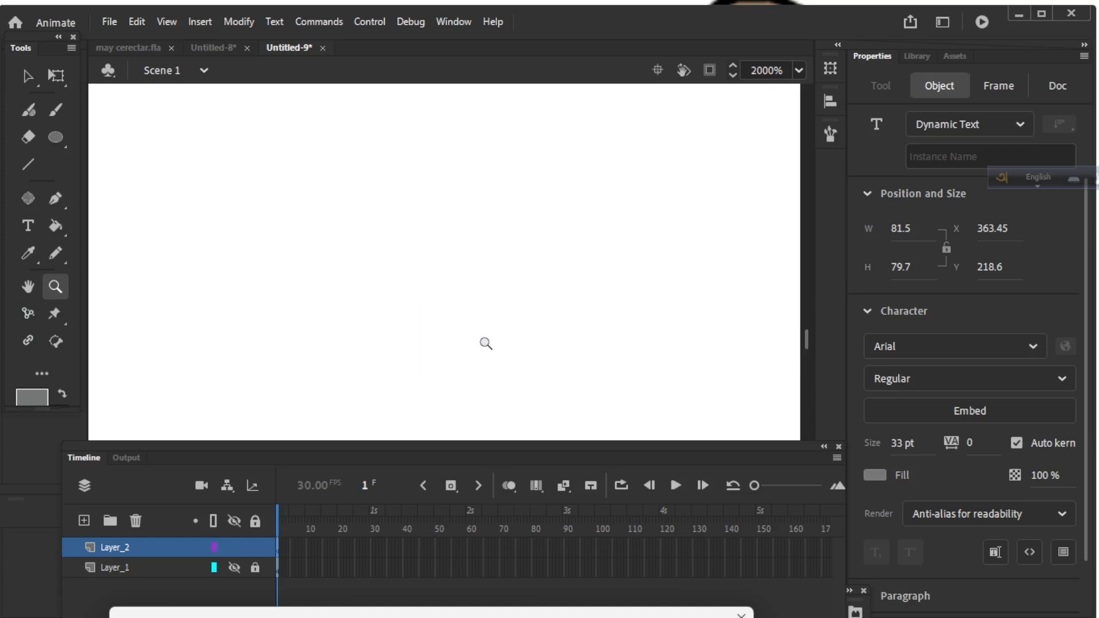
alt+click(490, 343)
alt+click(502, 341)
drag(577, 345, 572, 265)
alt+click(528, 312)
alt+click(498, 318)
alt+click(492, 320)
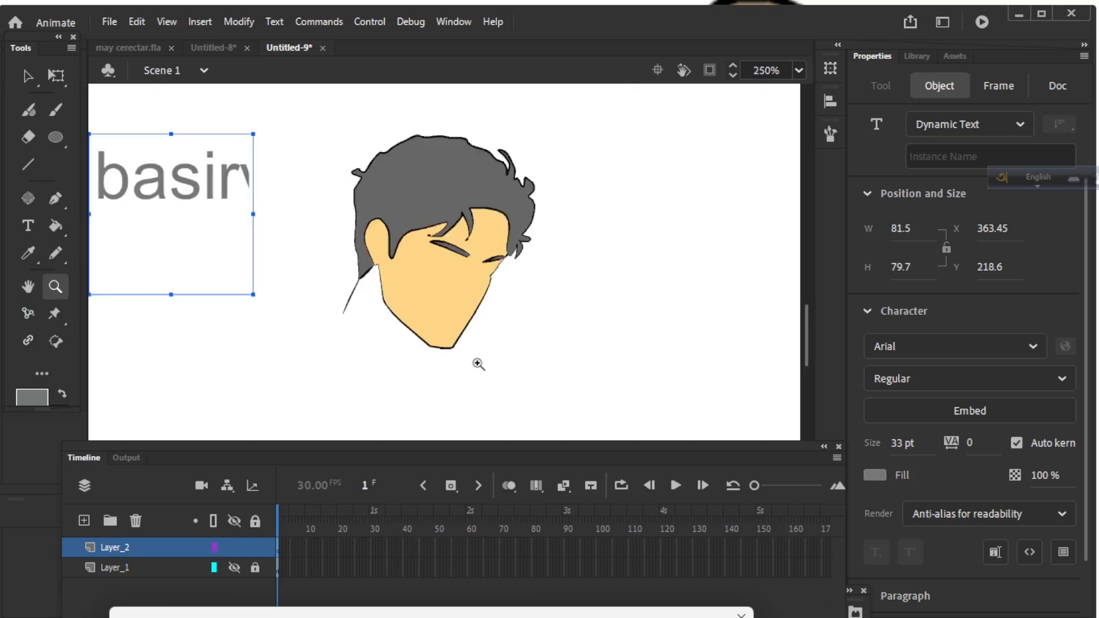
key(Return)
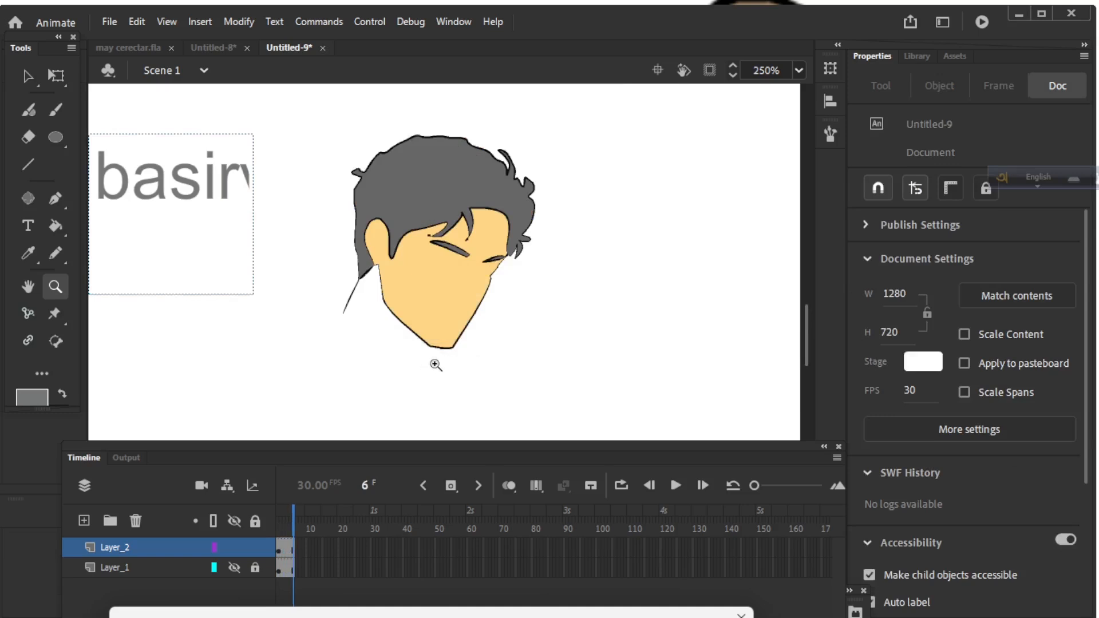
click(469, 356)
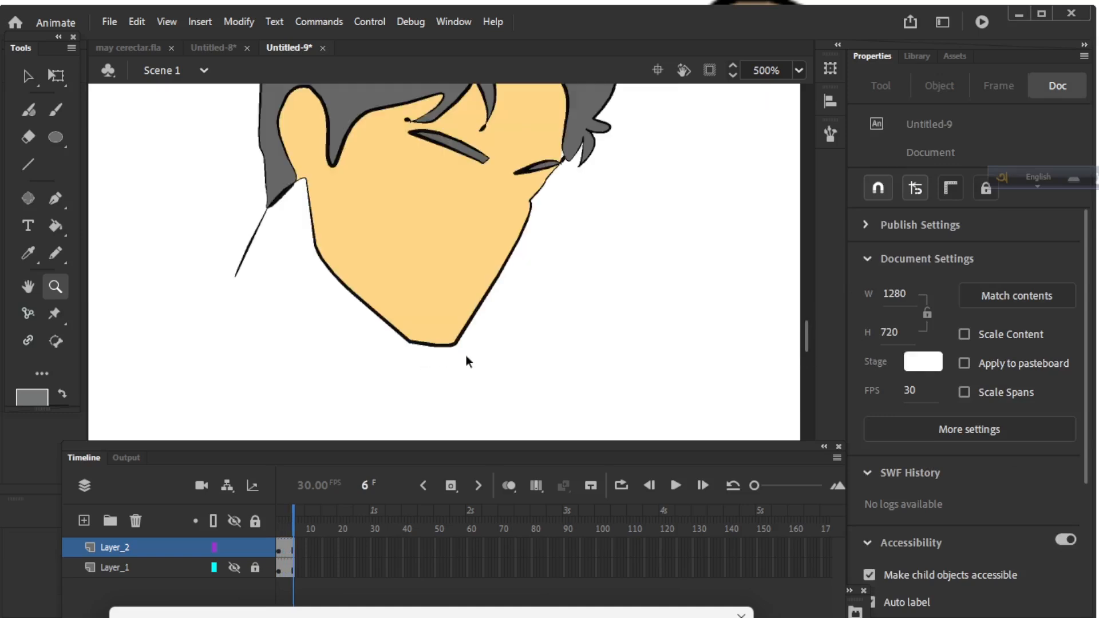
click(466, 355)
alt+click(475, 328)
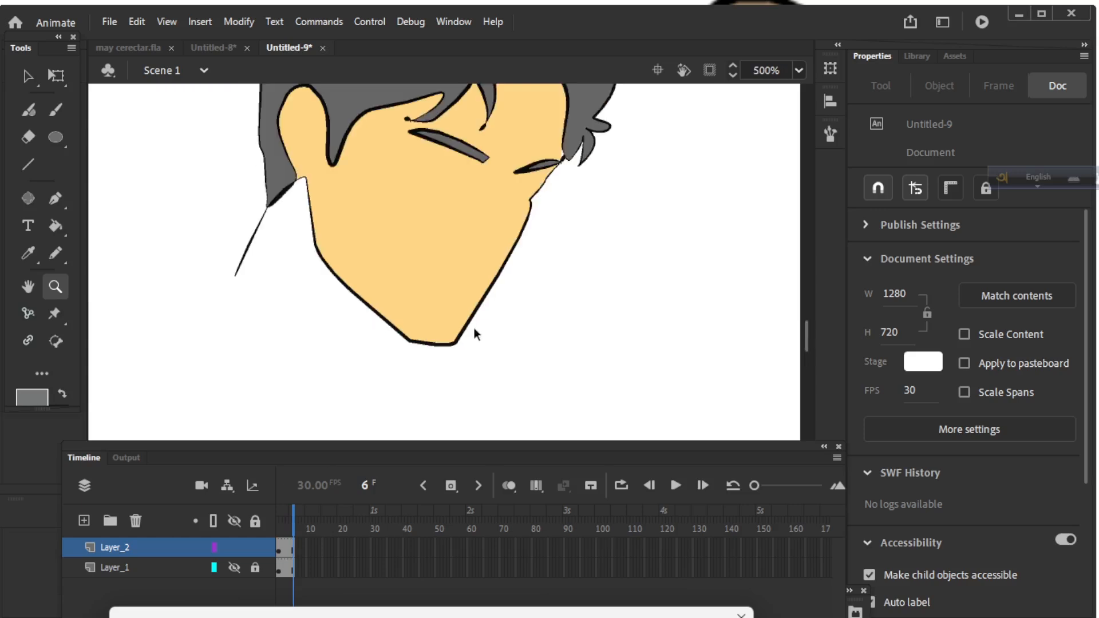
drag(403, 368, 422, 344)
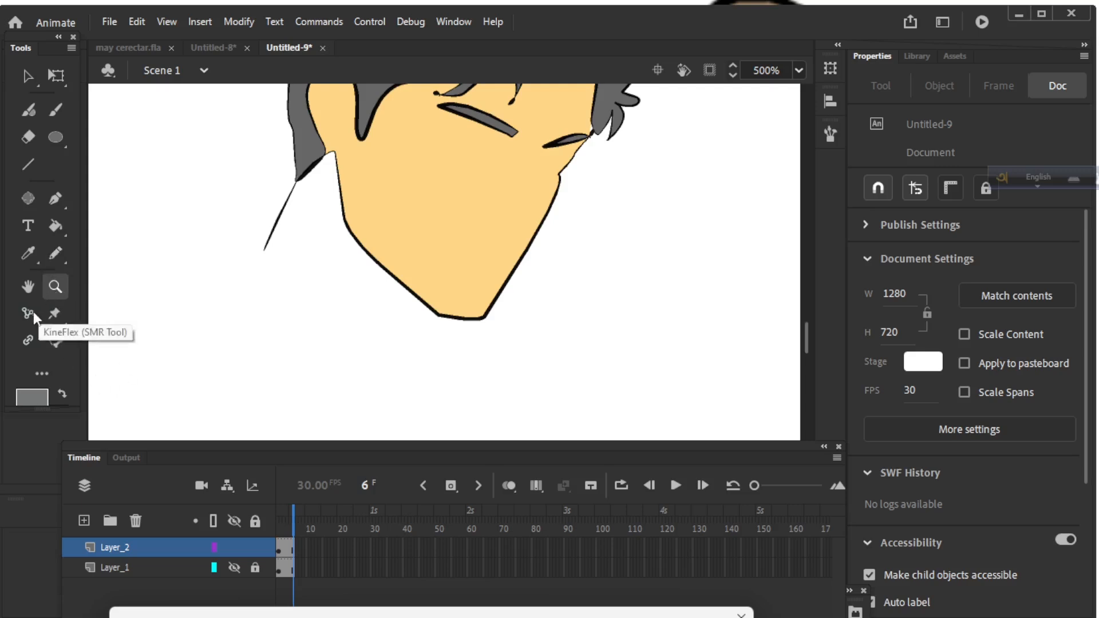
alt+click(482, 304)
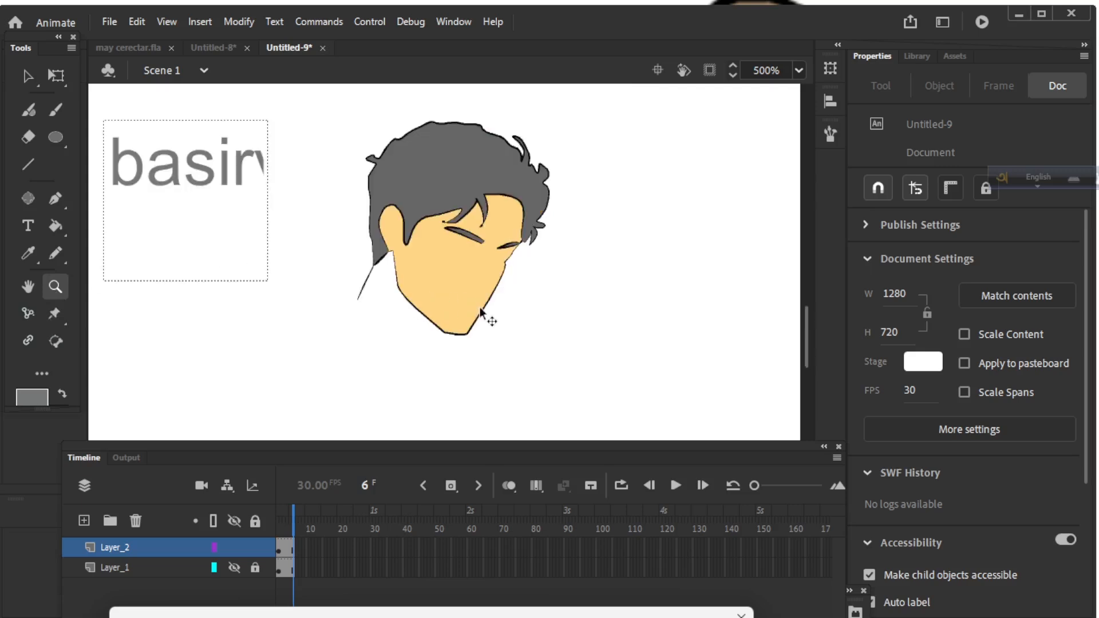
alt+click(485, 301)
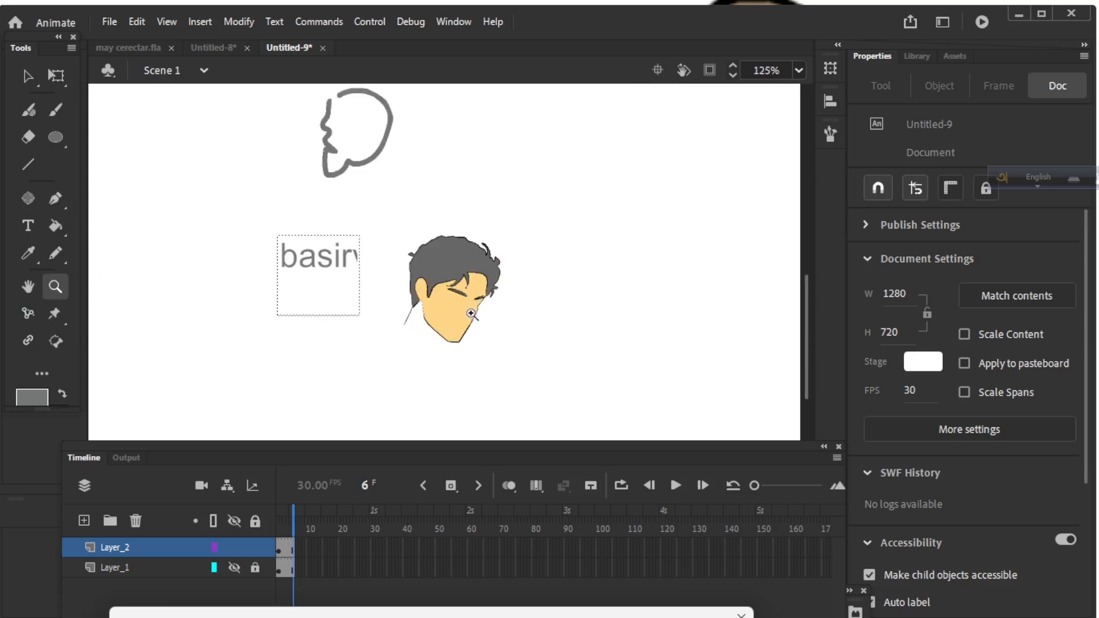